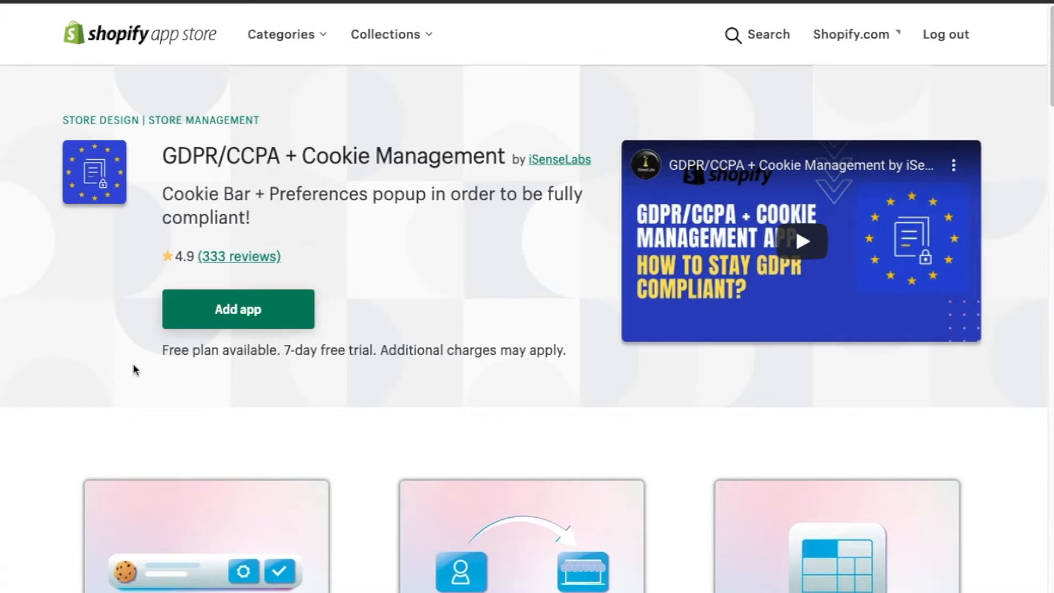
# Add the GDPR/CCPA + Cookie Management app to the store and approve its installation.
pyautogui.moveTo(174, 349); pyautogui.dragTo(307, 350)
pyautogui.click(234, 377)
pyautogui.moveTo(284, 353); pyautogui.dragTo(294, 384)
pyautogui.click(291, 383)
pyautogui.click(235, 321)
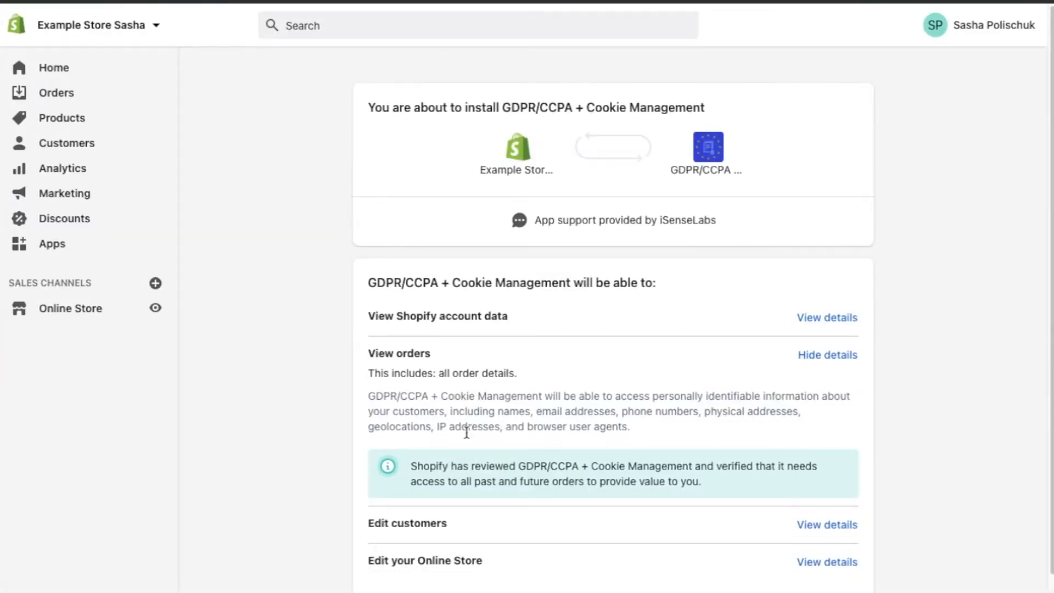
pyautogui.scroll(-2, 734, 394)
pyautogui.click(836, 588)
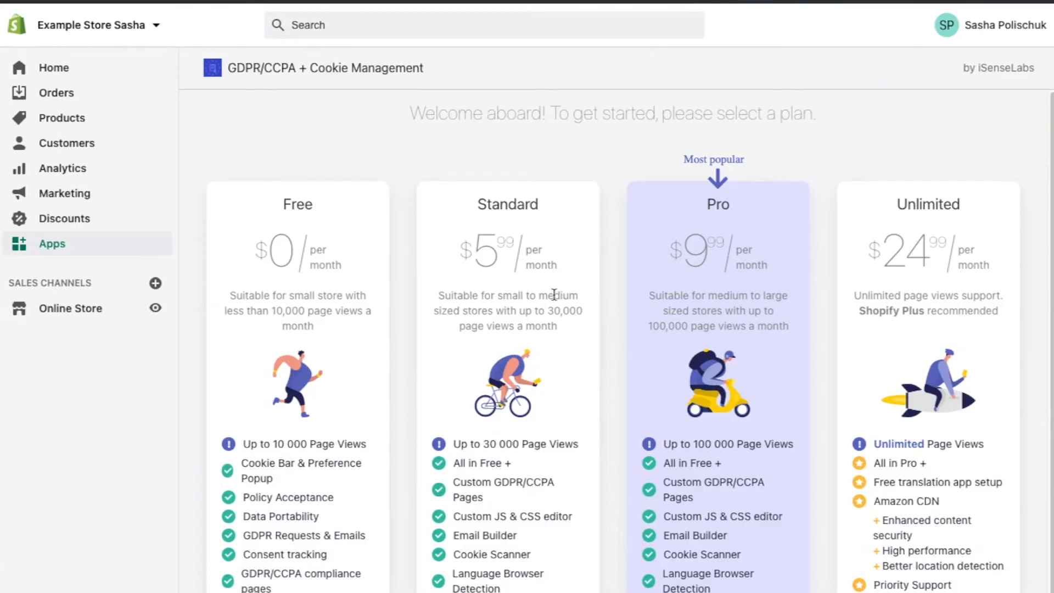
# Compare the app's pricing plans and choose the Free plan.
pyautogui.scroll(-1, 485, 296)
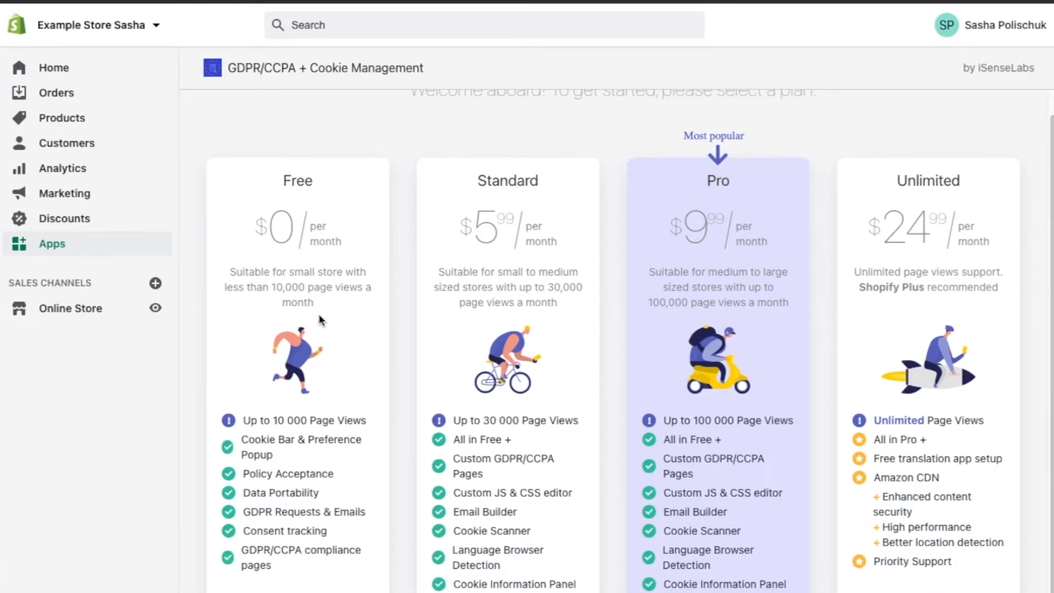
pyautogui.moveTo(232, 291); pyautogui.dragTo(312, 287)
pyautogui.click(312, 288)
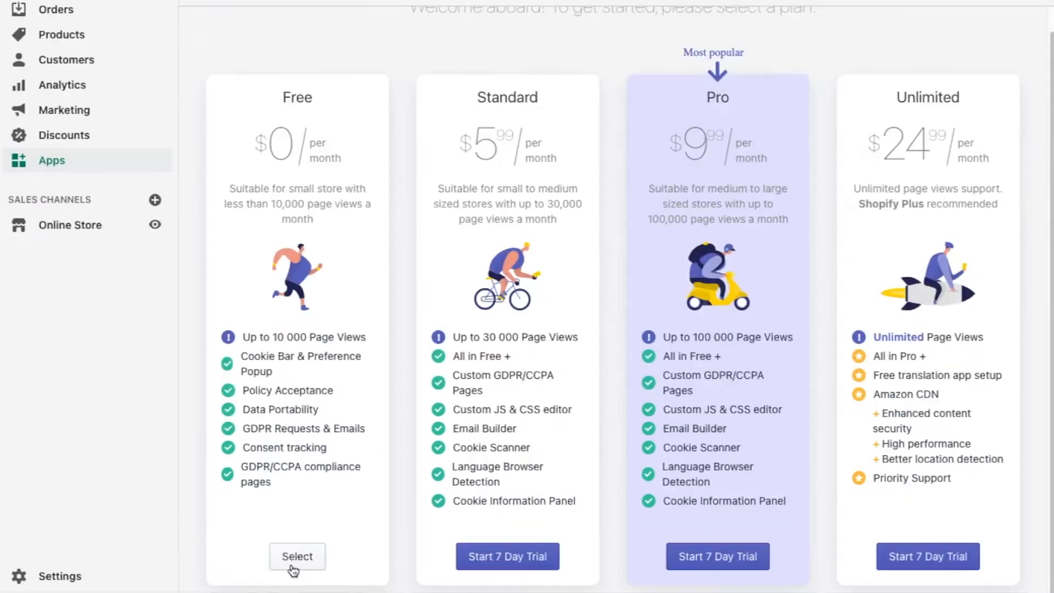
pyautogui.click(301, 555)
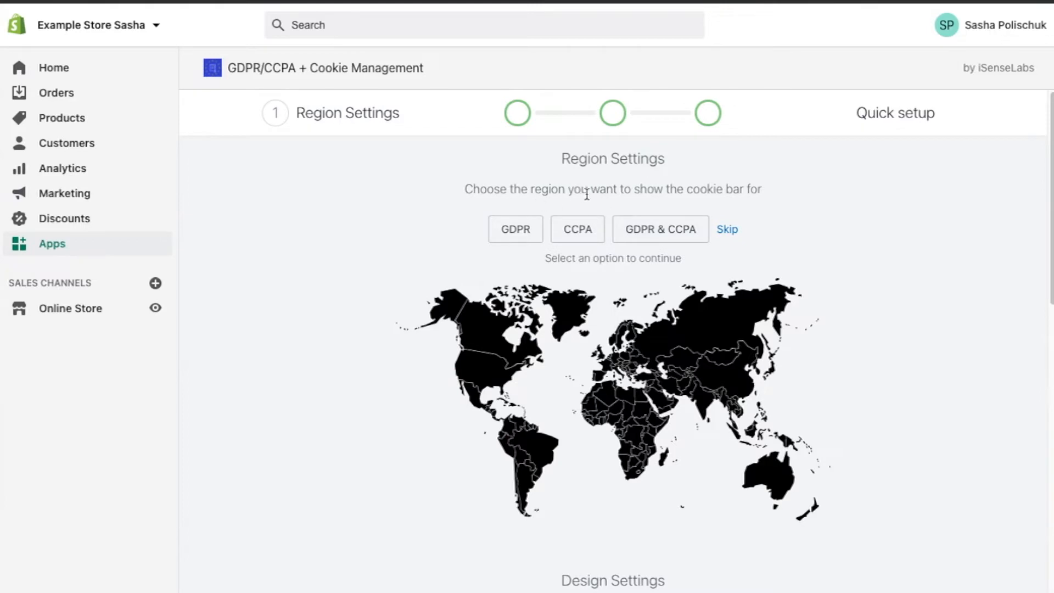
# Set the cookie bar region to GDPR & CCPA and choose the Jade design after trying Golden and Navy.
pyautogui.click(664, 233)
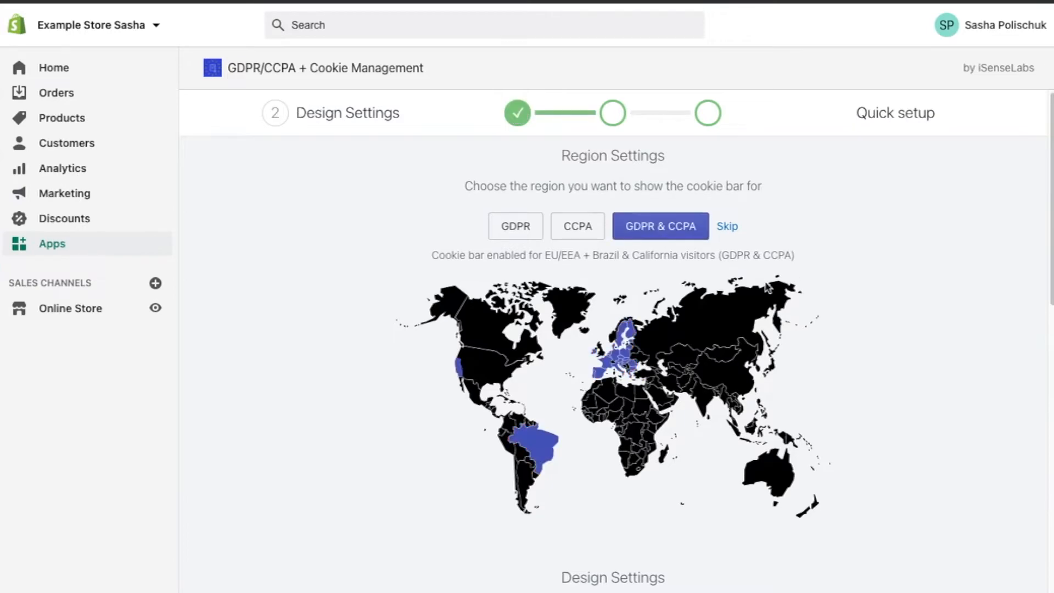
pyautogui.scroll(-5, 496, 308)
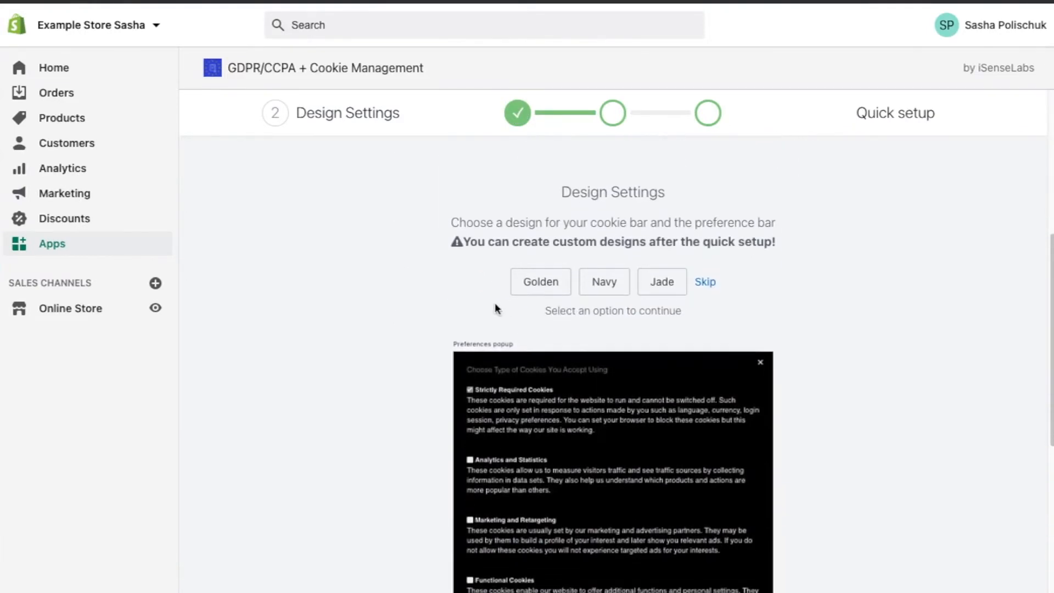
pyautogui.scroll(5, 542, 274)
pyautogui.click(540, 302)
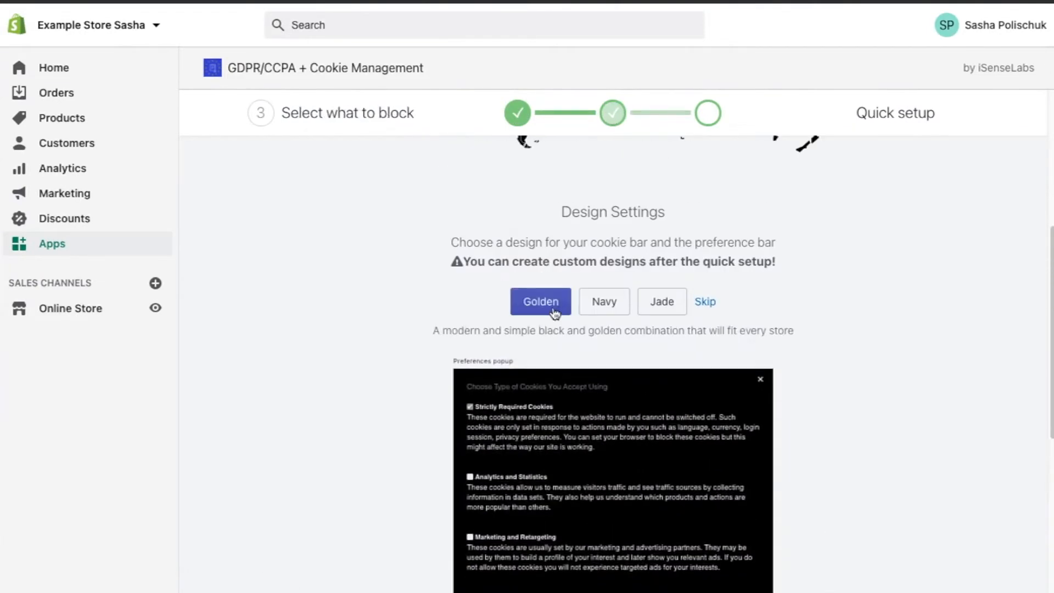
pyautogui.click(604, 302)
pyautogui.click(661, 302)
# Choose to keep all store cookies until the visitor opts out and finish the quick setup.
pyautogui.scroll(-1, 453, 295)
pyautogui.scroll(-1, 489, 282)
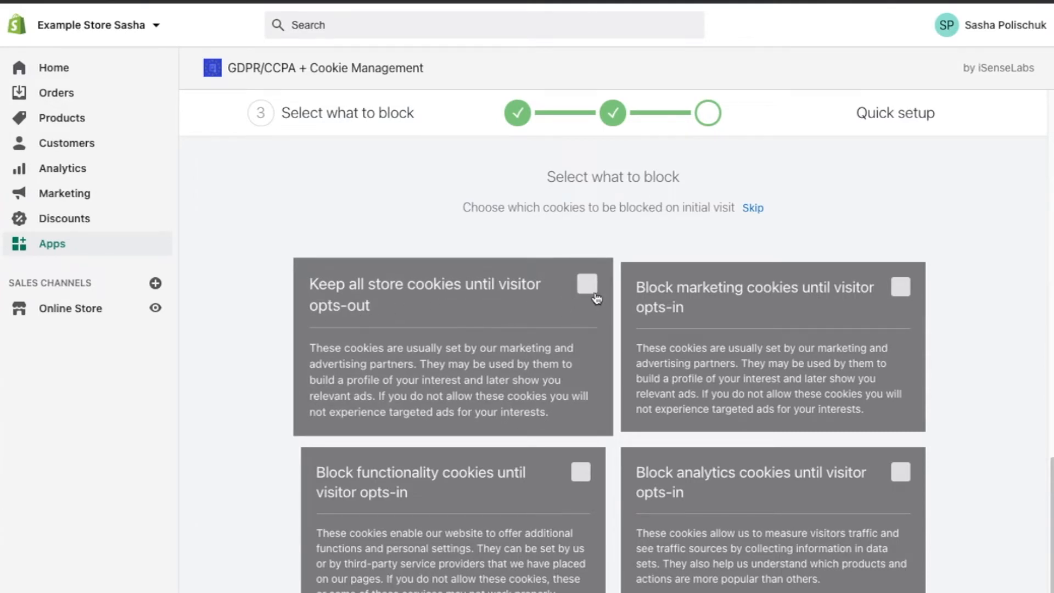
pyautogui.scroll(8, 564, 309)
pyautogui.scroll(-1, 527, 291)
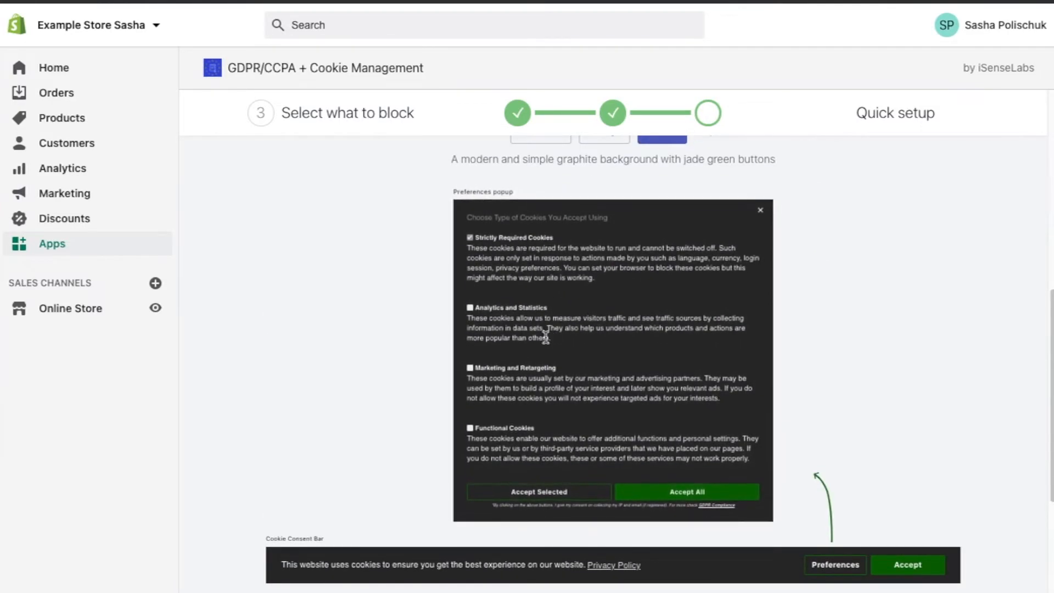
pyautogui.scroll(-8, 521, 375)
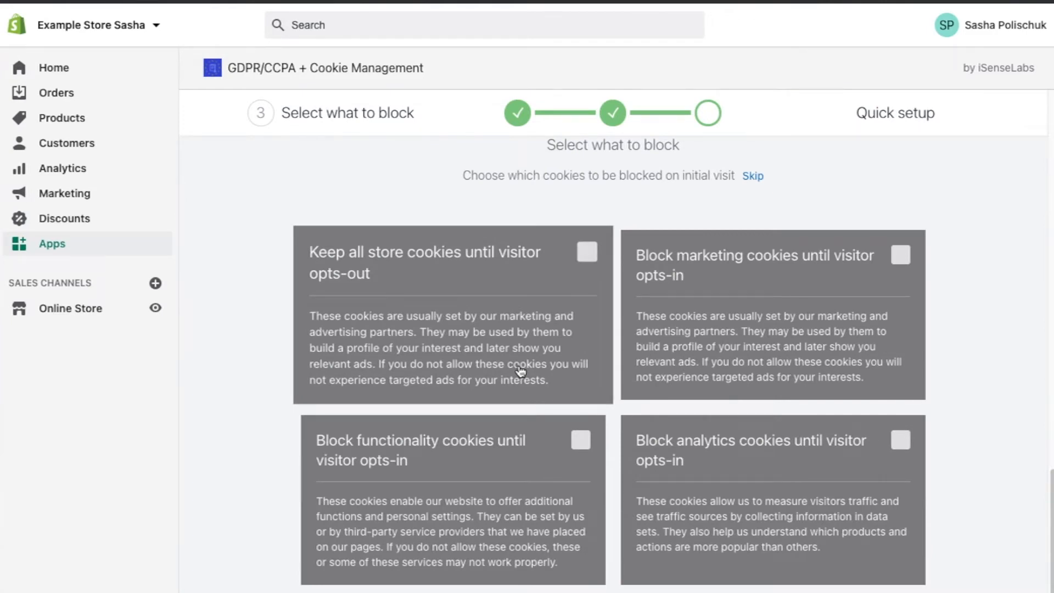
pyautogui.click(587, 252)
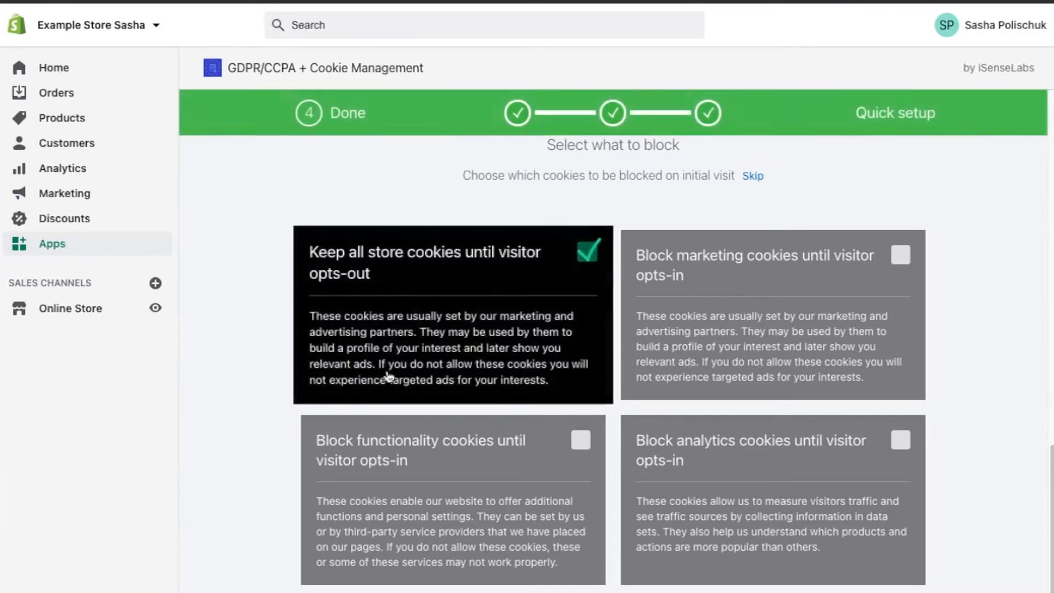
pyautogui.click(615, 547)
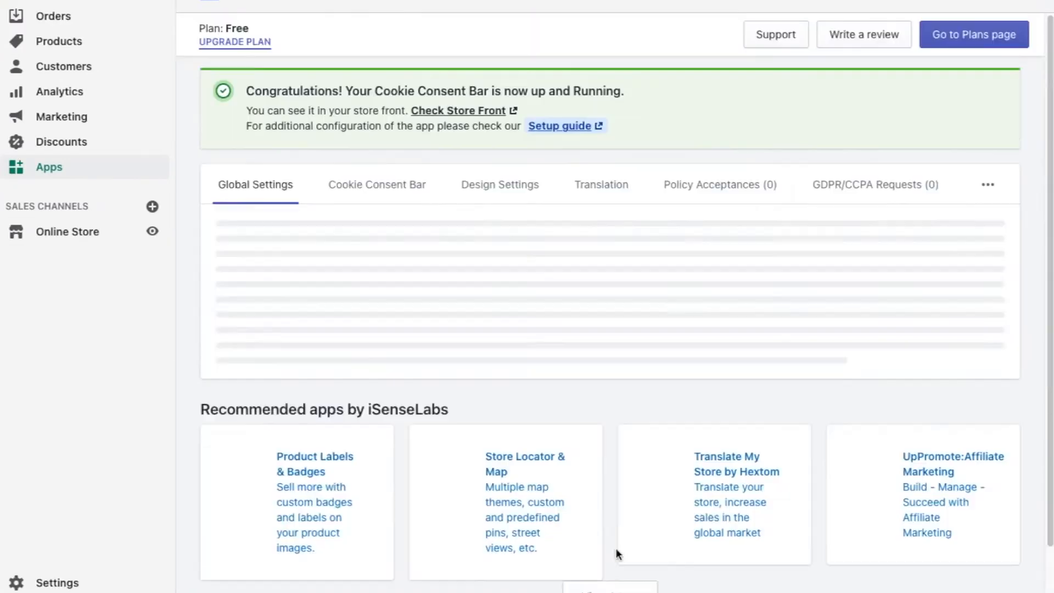
# Review the Global Settings, including the consent bar status, available region options and deletion request email settings.
pyautogui.scroll(1, 376, 344)
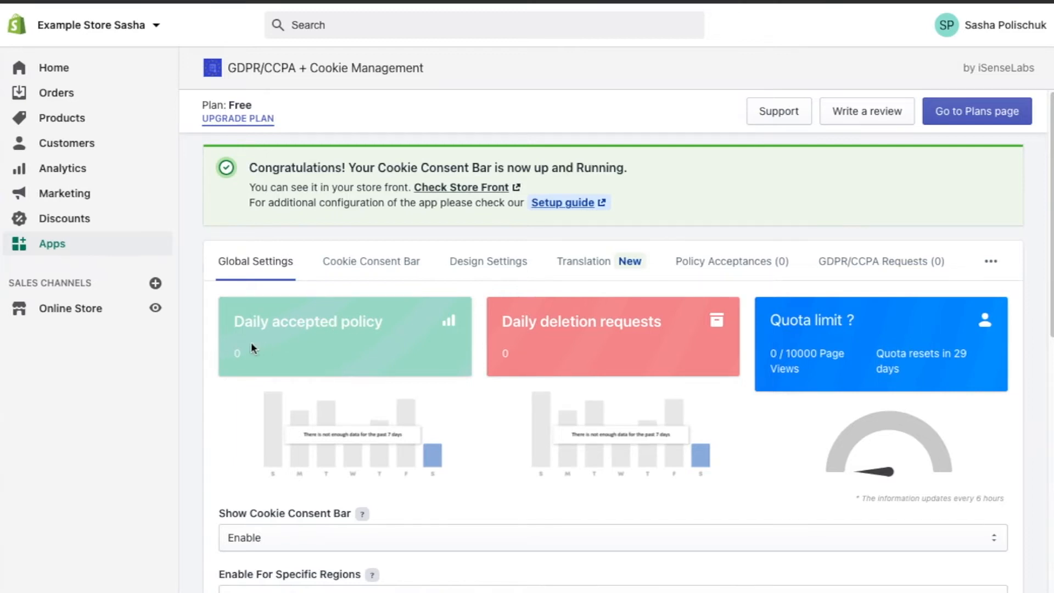
pyautogui.scroll(-1, 206, 367)
pyautogui.scroll(-5, 216, 383)
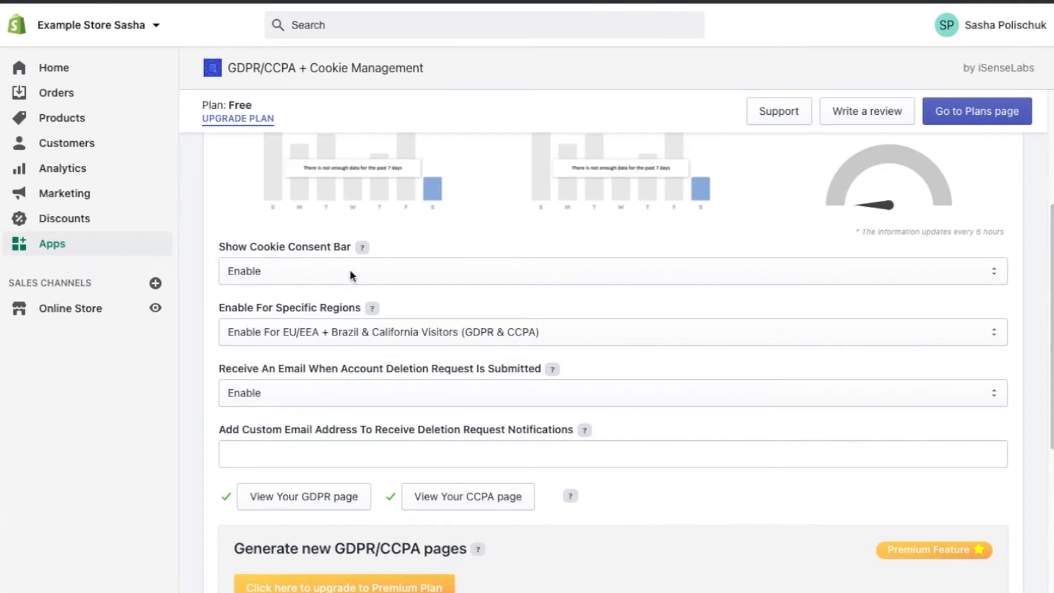
pyautogui.scroll(-1, 216, 252)
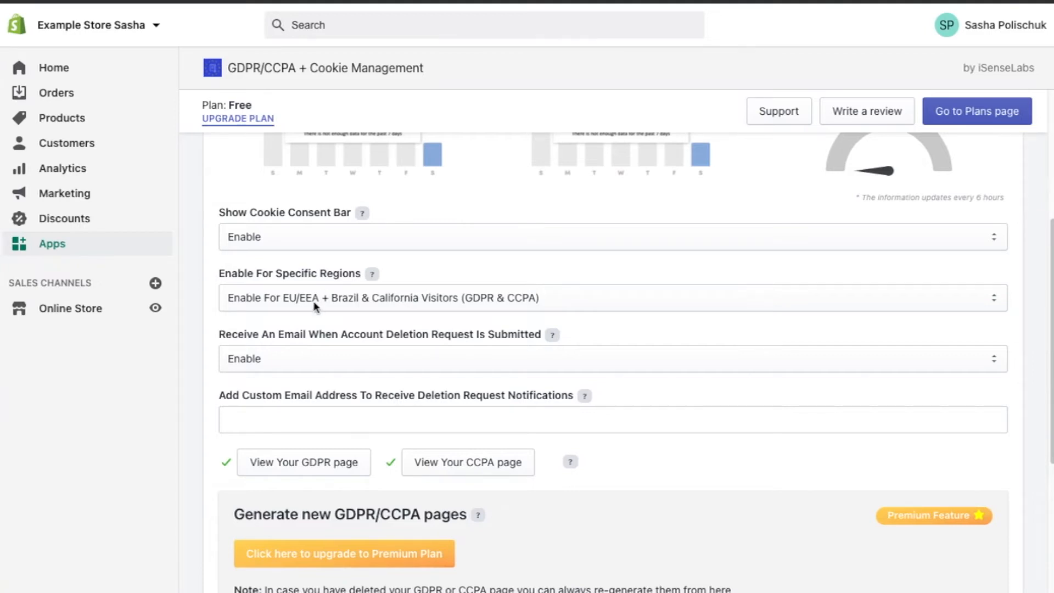
pyautogui.click(339, 299)
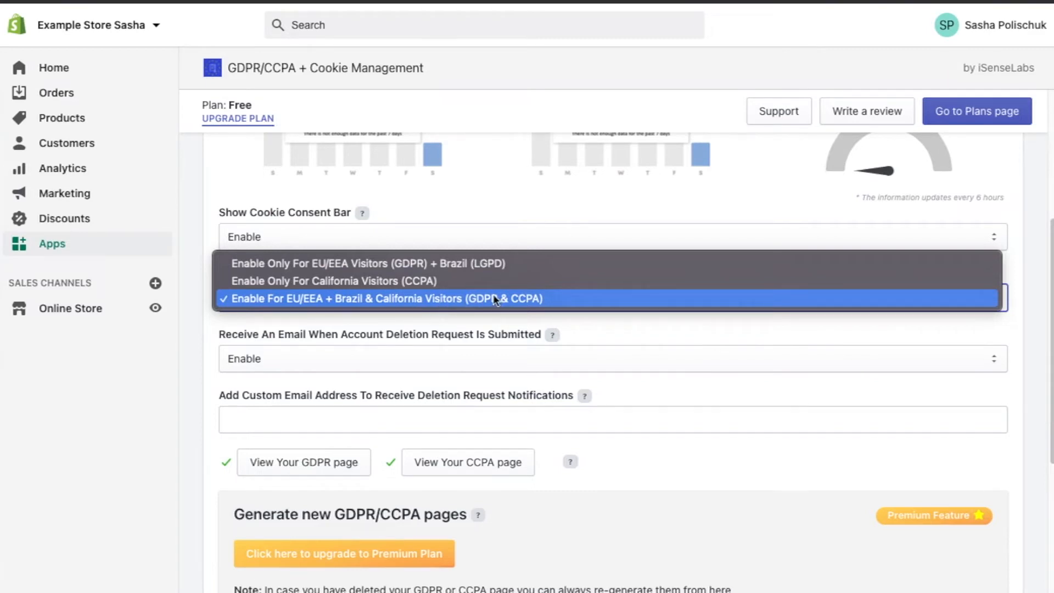
pyautogui.click(223, 303)
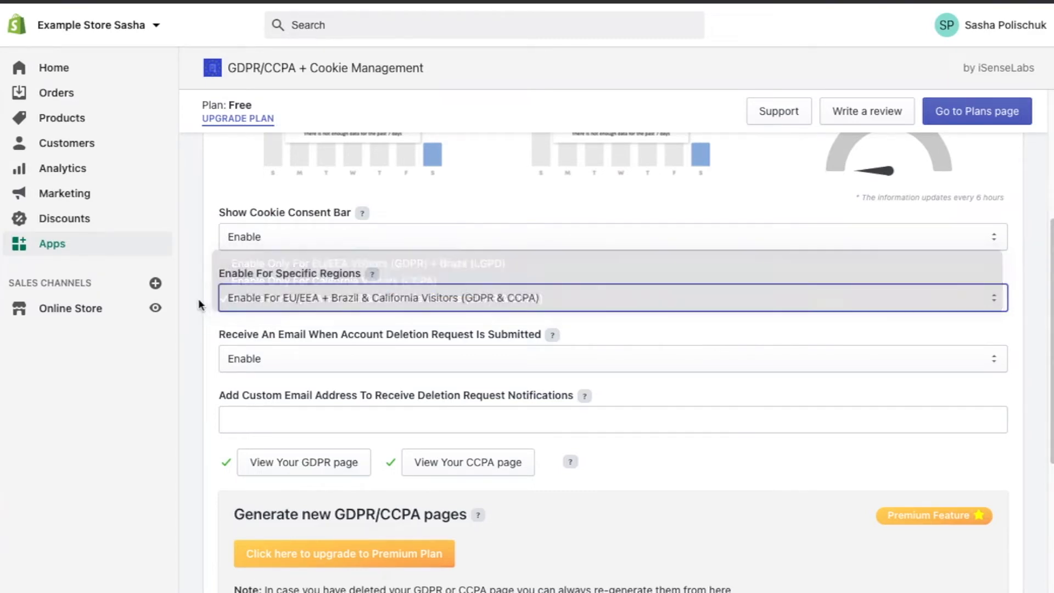
pyautogui.click(219, 332)
pyautogui.moveTo(219, 331); pyautogui.dragTo(519, 332)
pyautogui.click(488, 332)
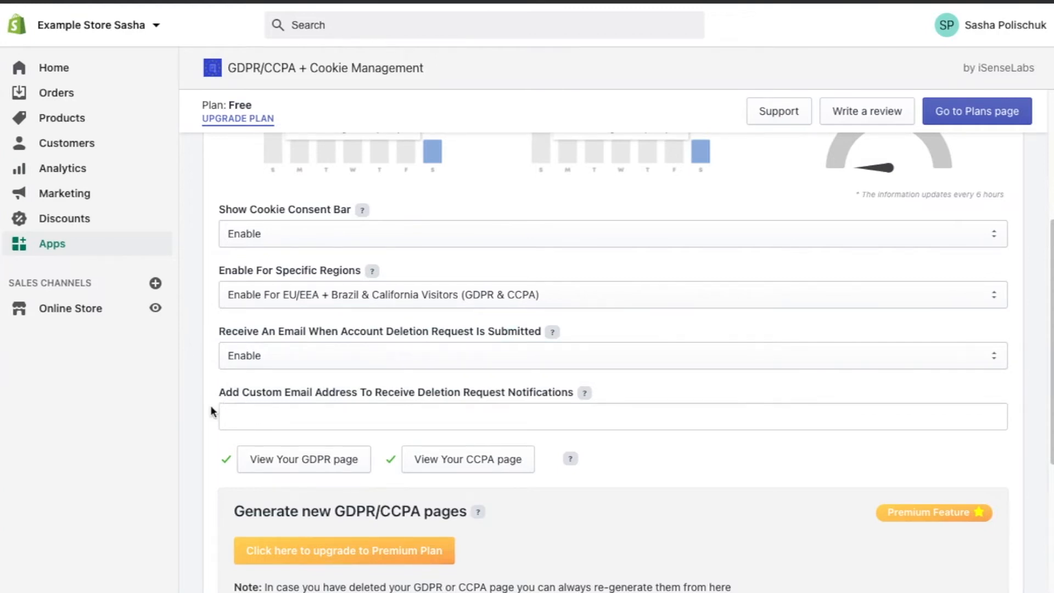
pyautogui.scroll(-2, 210, 411)
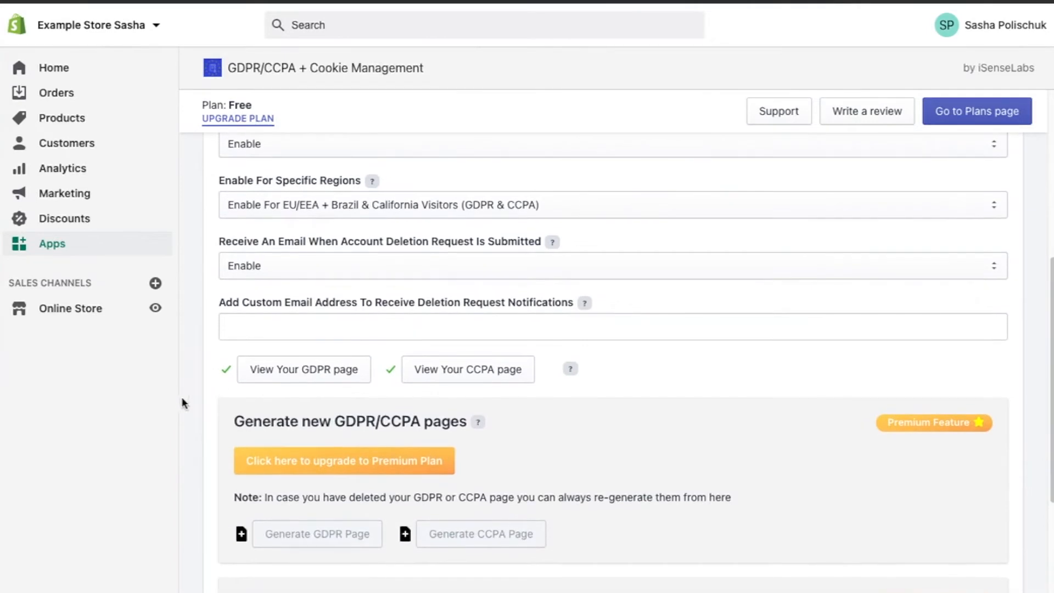
# Open the store's GDPR Compliance page and read through its content sections.
pyautogui.click(330, 381)
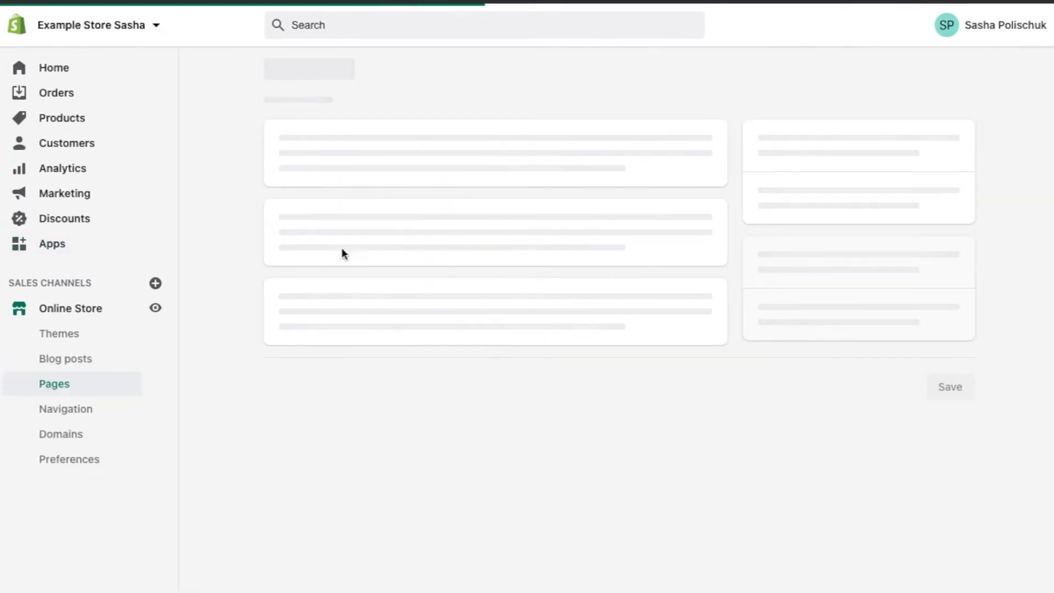
pyautogui.scroll(-1, 436, 352)
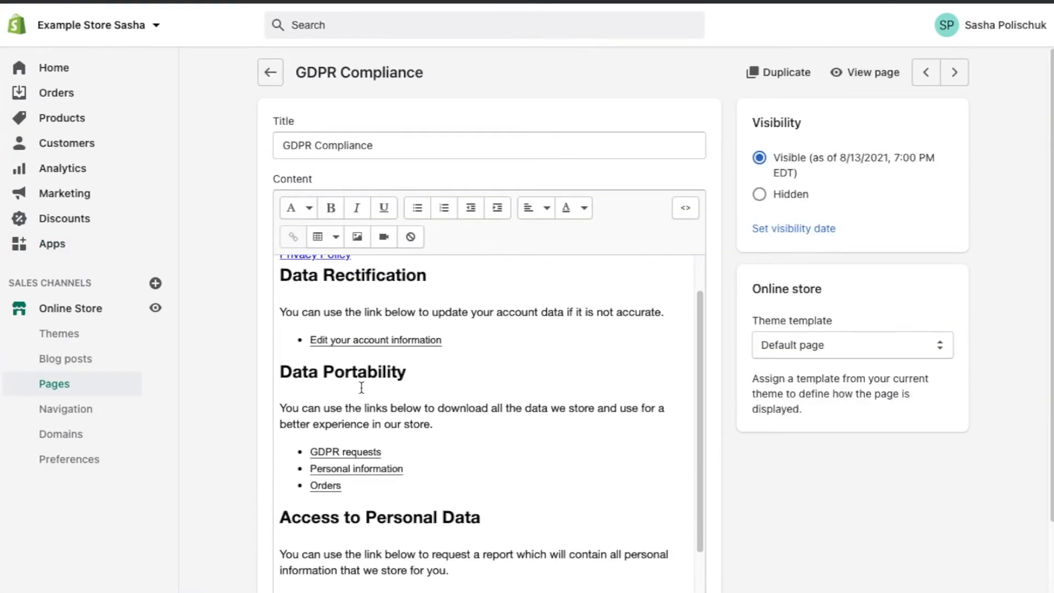
pyautogui.scroll(1, 406, 426)
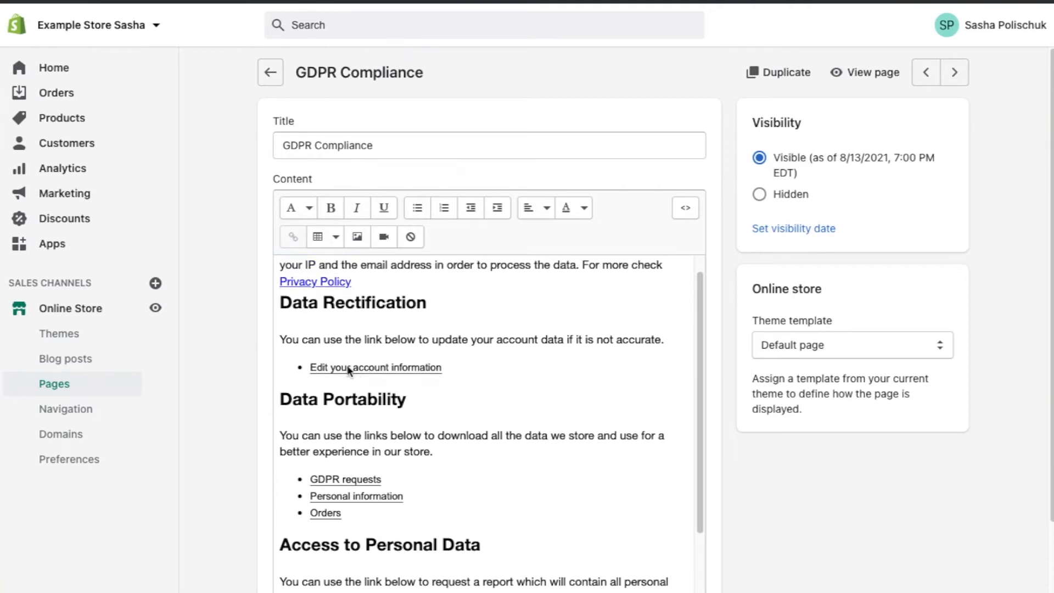
pyautogui.scroll(-3, 431, 373)
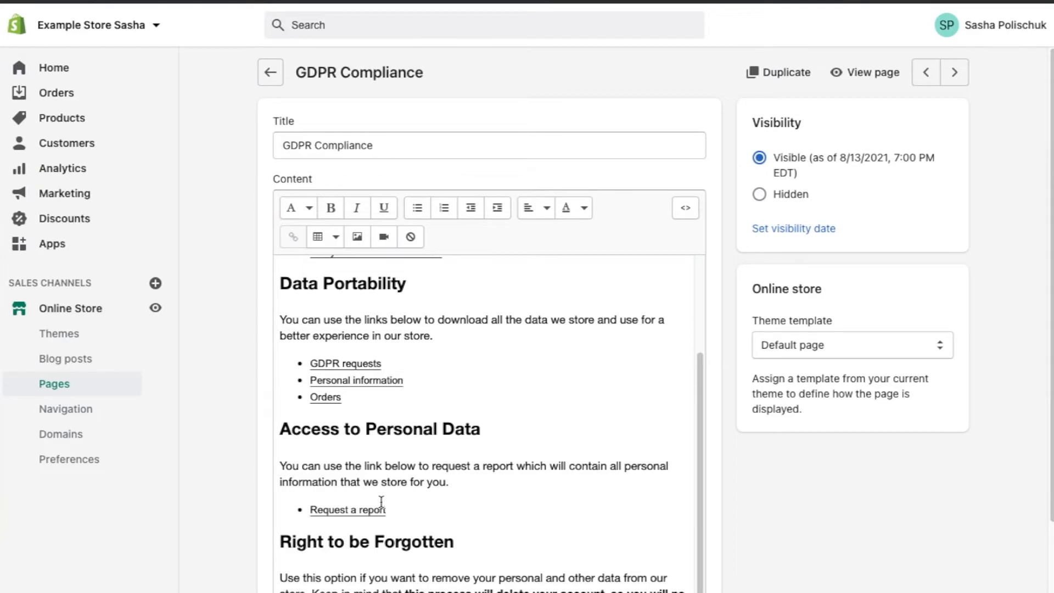
pyautogui.scroll(1, 380, 497)
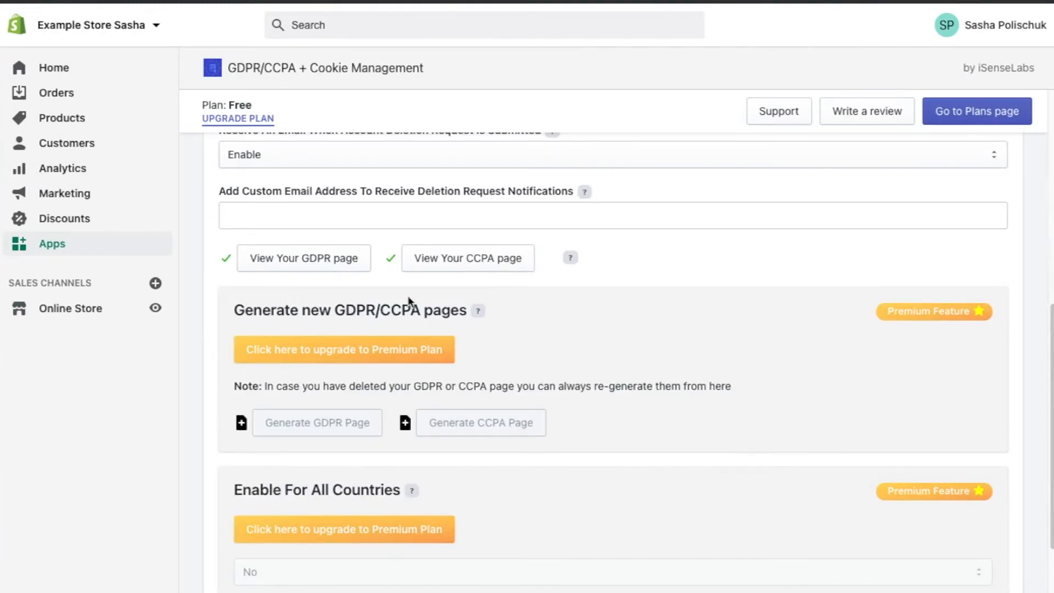
# Examine the premium features in the Global Settings and the page view quota.
pyautogui.scroll(-3, 207, 317)
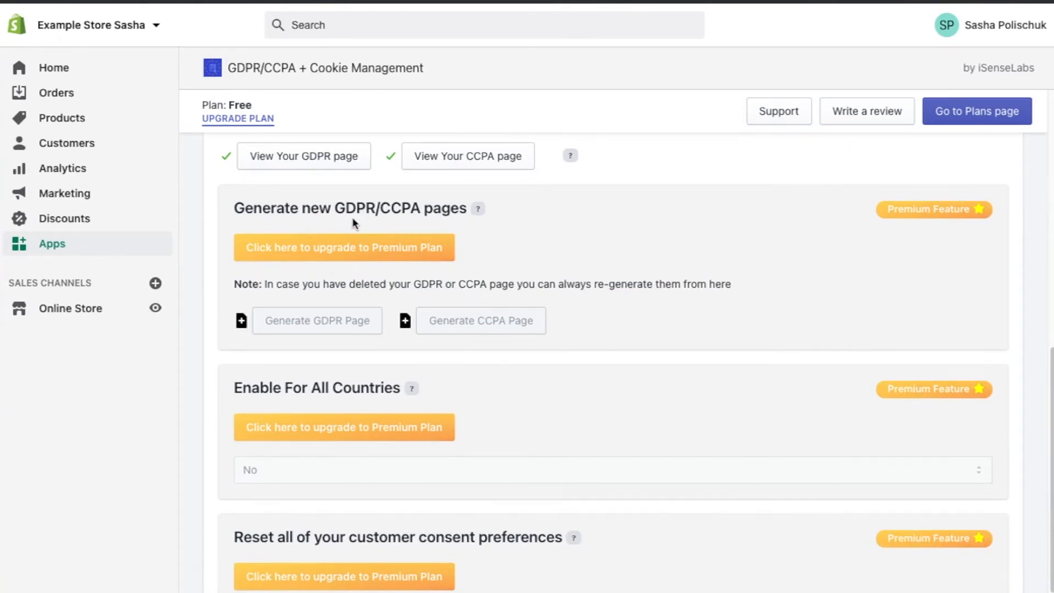
pyautogui.scroll(-1, 303, 360)
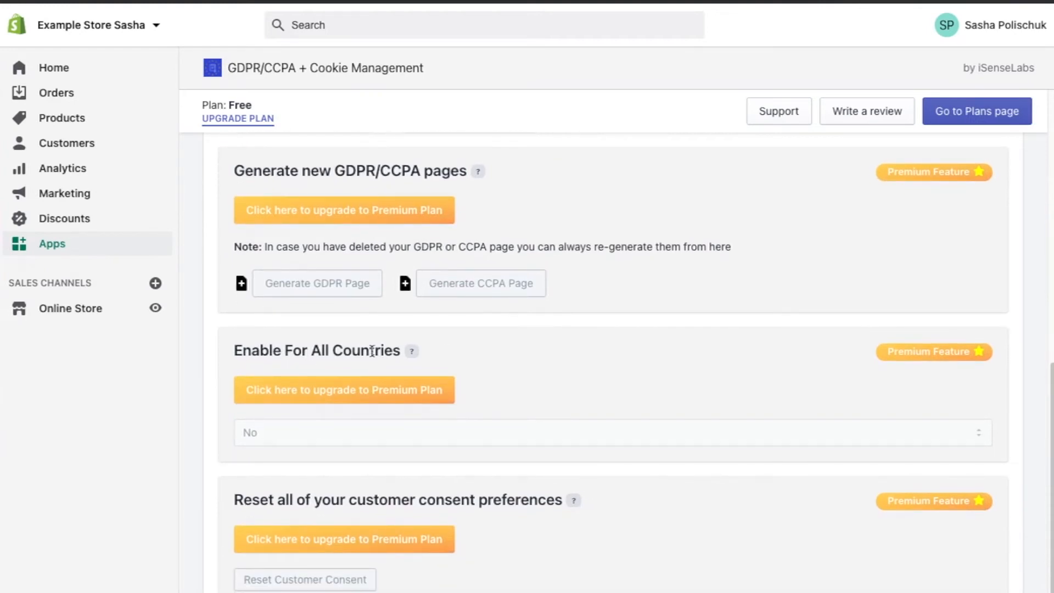
pyautogui.scroll(2, 221, 365)
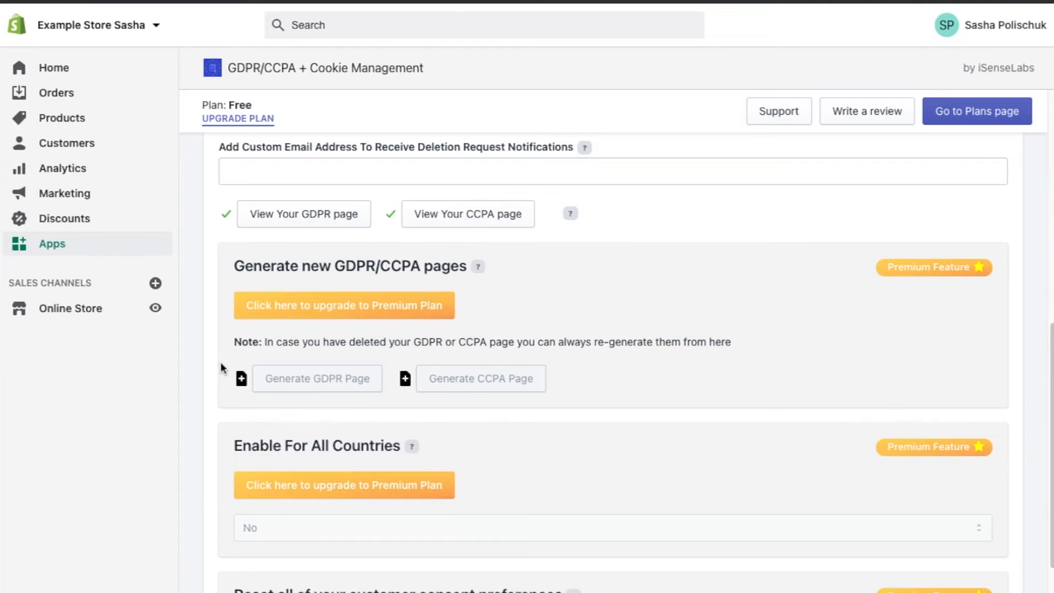
pyautogui.scroll(8, 221, 367)
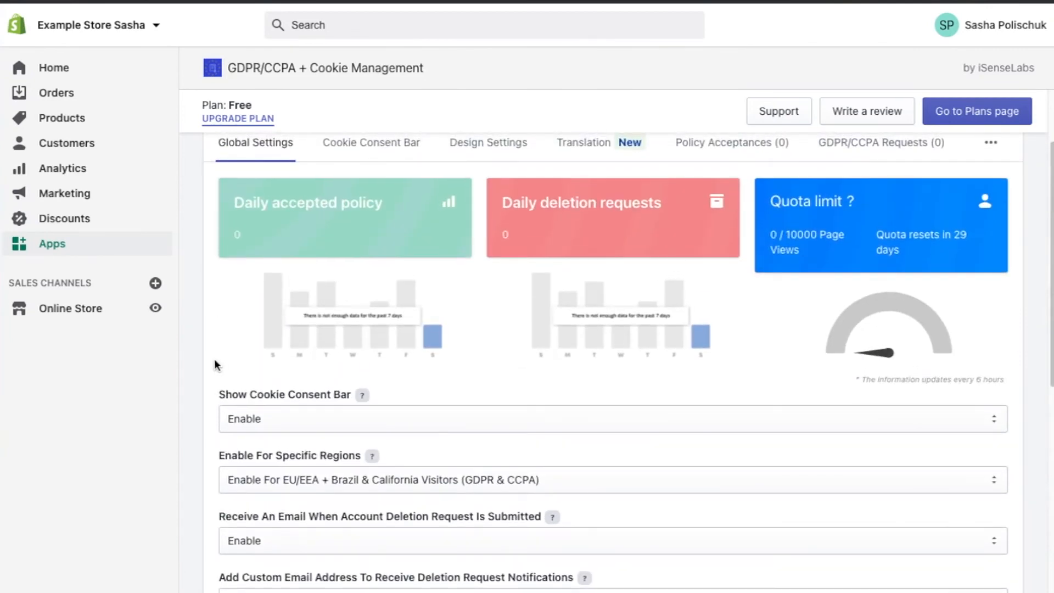
pyautogui.moveTo(791, 235); pyautogui.dragTo(827, 247)
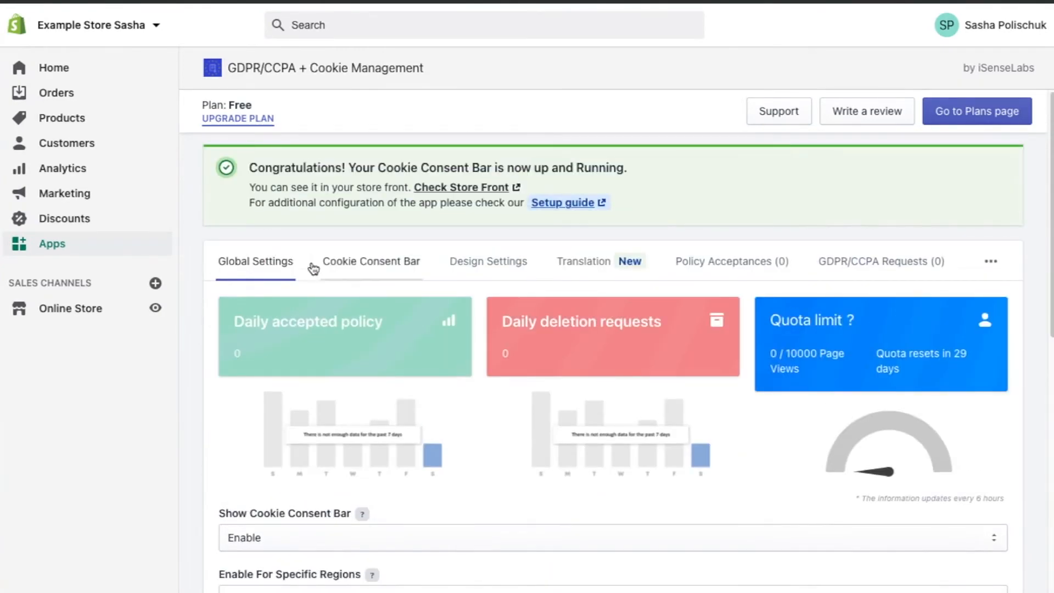
# Open the Cookie Consent Bar settings and look over the cookie bar and preferences popup diagrams.
pyautogui.click(384, 268)
pyautogui.scroll(-5, 248, 434)
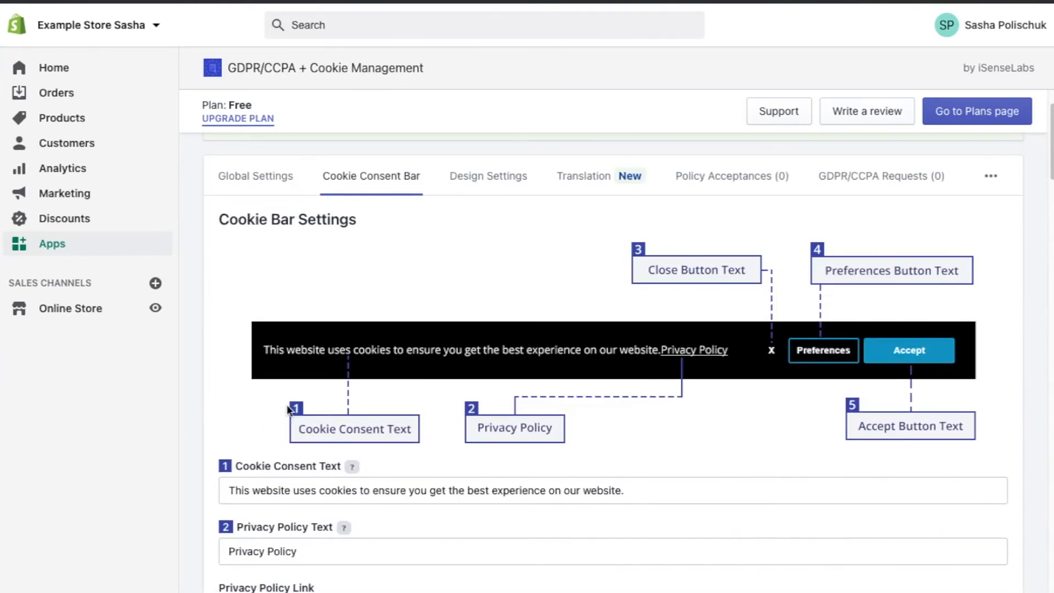
pyautogui.scroll(-12, 391, 431)
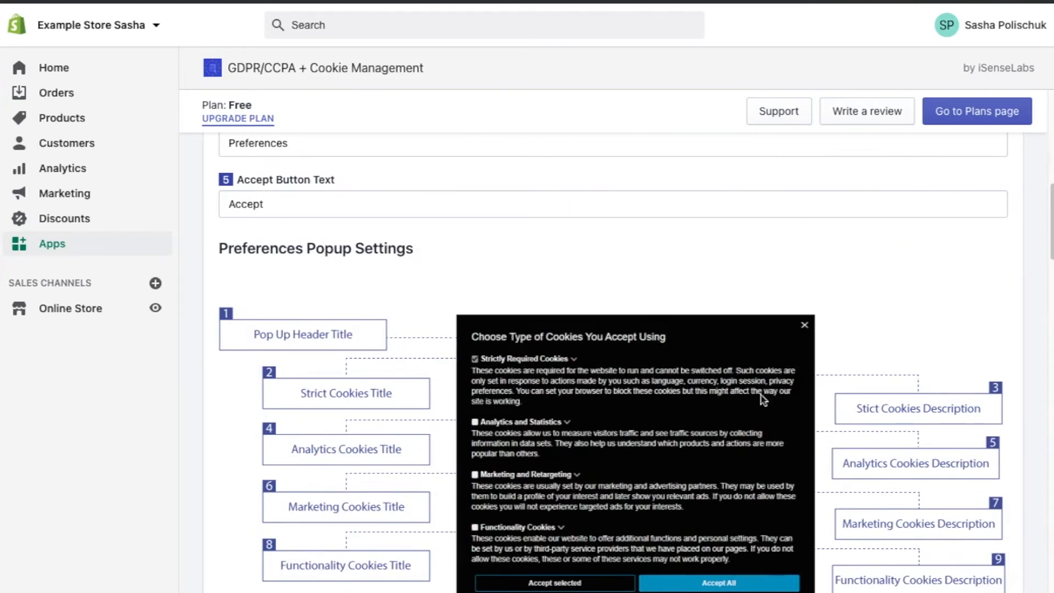
pyautogui.scroll(5, 310, 480)
pyautogui.scroll(3, 205, 447)
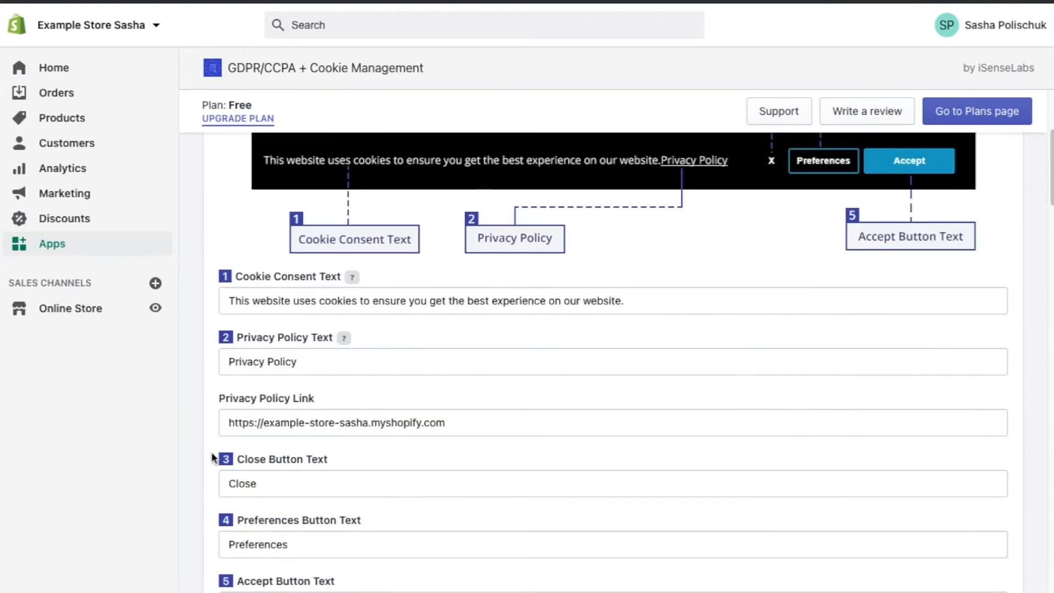
# Inspect the Privacy Policy Link and the remaining button text and preferences popup settings.
pyautogui.click(469, 422)
pyautogui.moveTo(468, 422); pyautogui.dragTo(327, 402)
pyautogui.click(218, 408)
pyautogui.click(324, 406)
pyautogui.click(467, 423)
pyautogui.moveTo(467, 423); pyautogui.dragTo(206, 423)
pyautogui.click(212, 426)
pyautogui.scroll(-1, 207, 442)
pyautogui.scroll(-15, 207, 443)
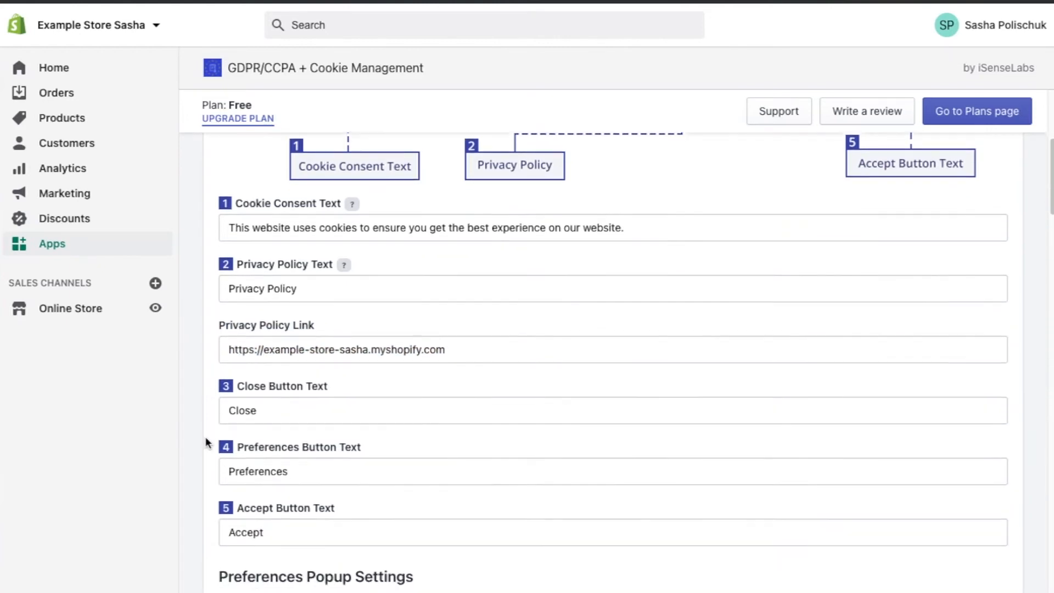
pyautogui.scroll(-3, 205, 442)
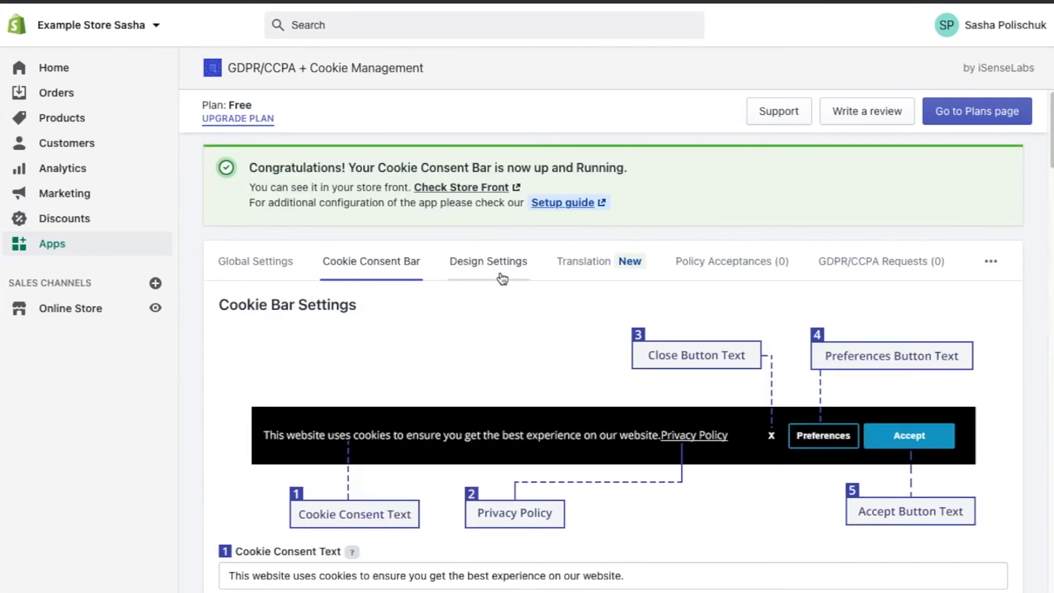
# Open the Design Settings and set the cookie bar's background color to light grey.
pyautogui.click(506, 274)
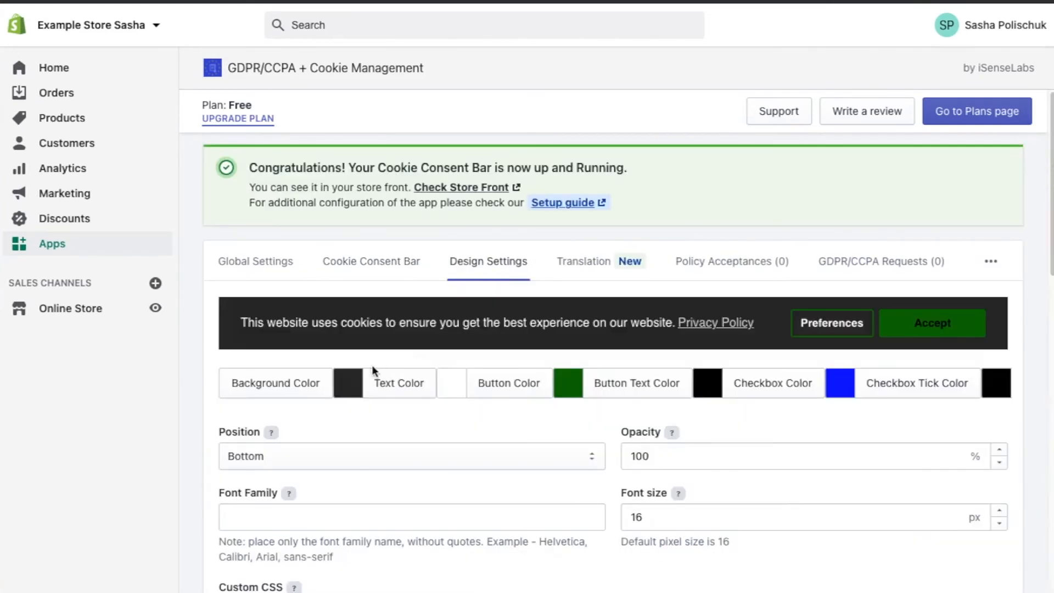
pyautogui.moveTo(241, 323); pyautogui.dragTo(679, 323)
pyautogui.click(220, 363)
pyautogui.click(349, 389)
pyautogui.moveTo(305, 464); pyautogui.dragTo(212, 401)
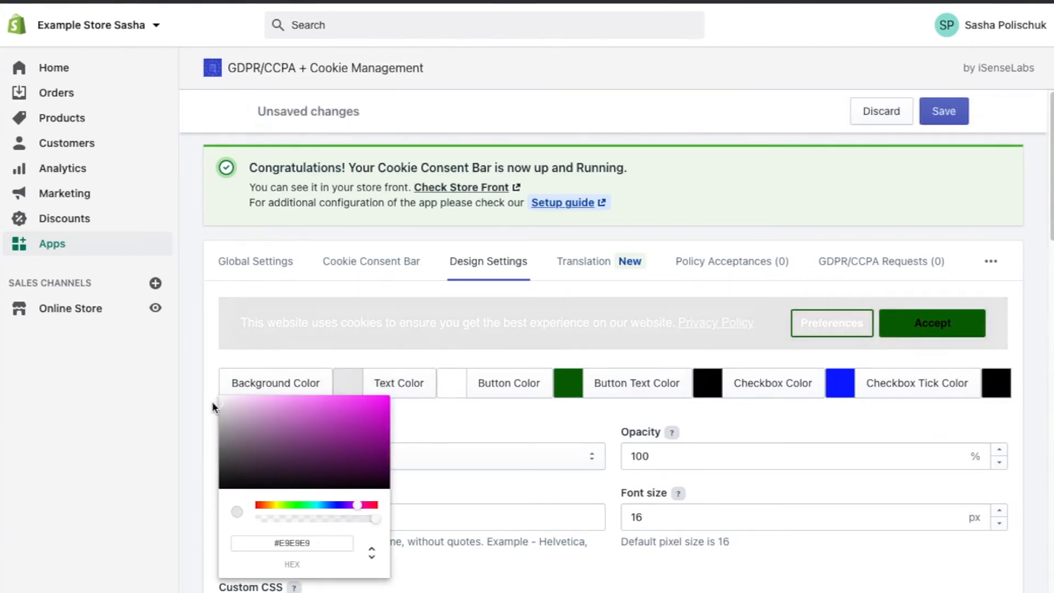
pyautogui.click(475, 418)
# Set the cookie bar's text color to black.
pyautogui.click(450, 383)
pyautogui.moveTo(405, 429); pyautogui.dragTo(362, 487)
pyautogui.click(564, 413)
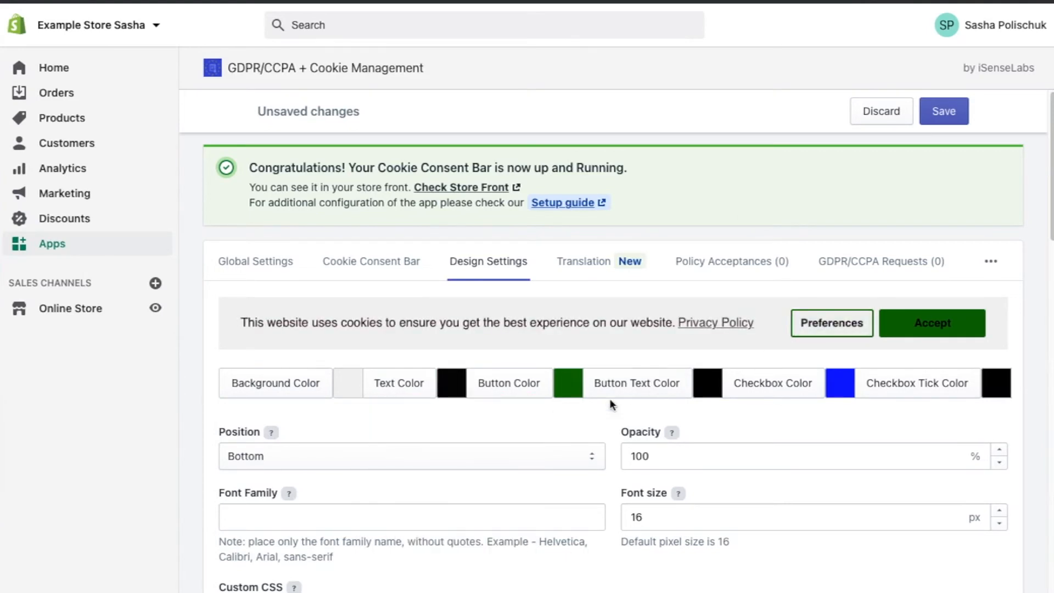
# Set the cookie bar's button color to orange and save the design changes.
pyautogui.click(571, 385)
pyautogui.moveTo(543, 505); pyautogui.dragTo(516, 505)
pyautogui.moveTo(548, 463); pyautogui.dragTo(720, 426)
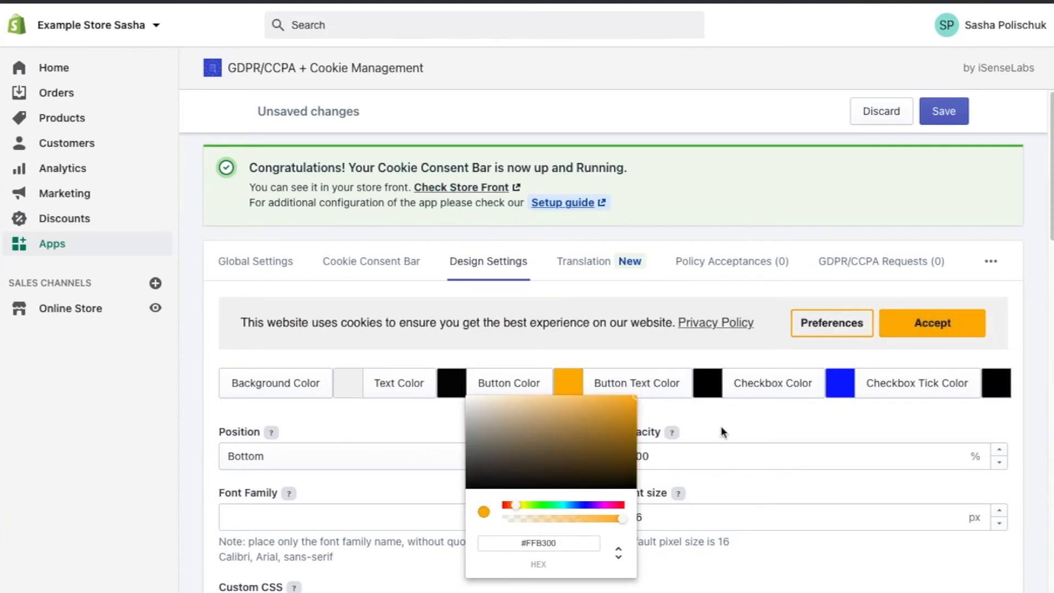
pyautogui.click(736, 426)
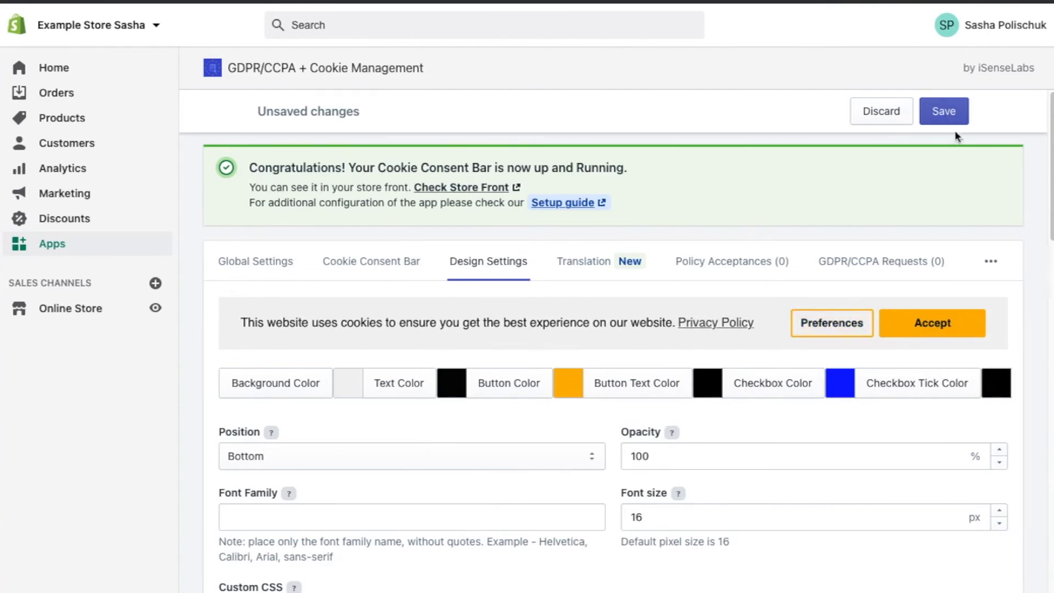
pyautogui.click(943, 112)
# Look over the Translation settings, including the language options for the GDPR/CCPA request emails and pages.
pyautogui.click(583, 263)
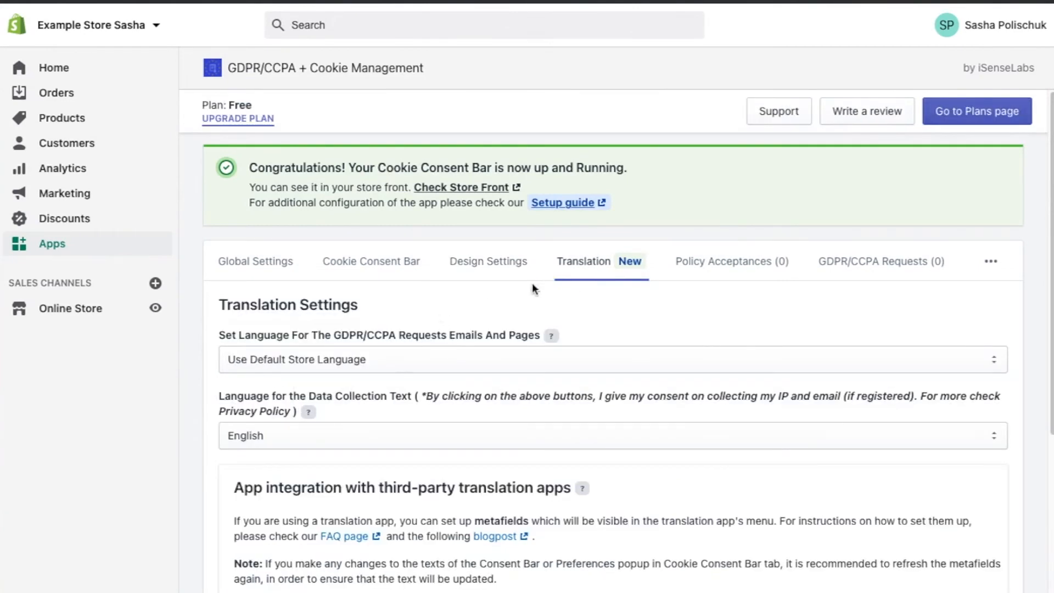
pyautogui.scroll(-2, 247, 351)
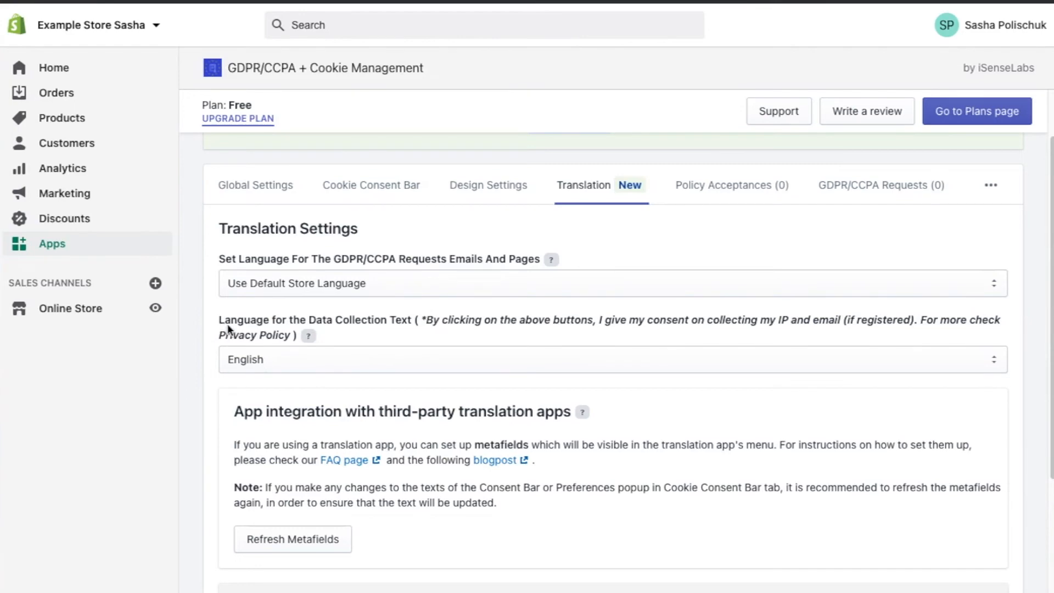
pyautogui.click(328, 280)
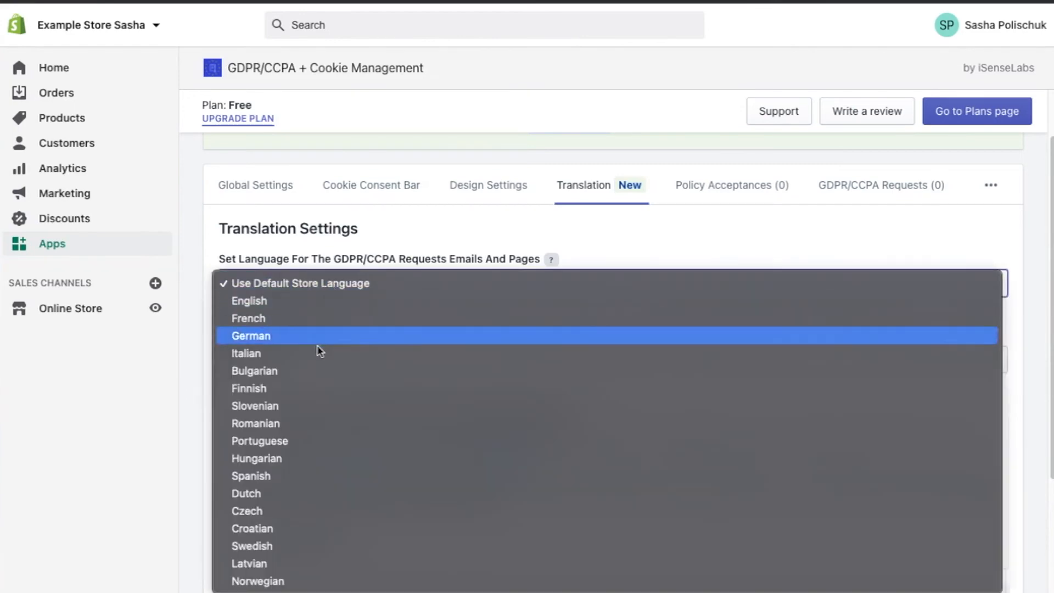
pyautogui.click(193, 246)
pyautogui.scroll(-1, 318, 350)
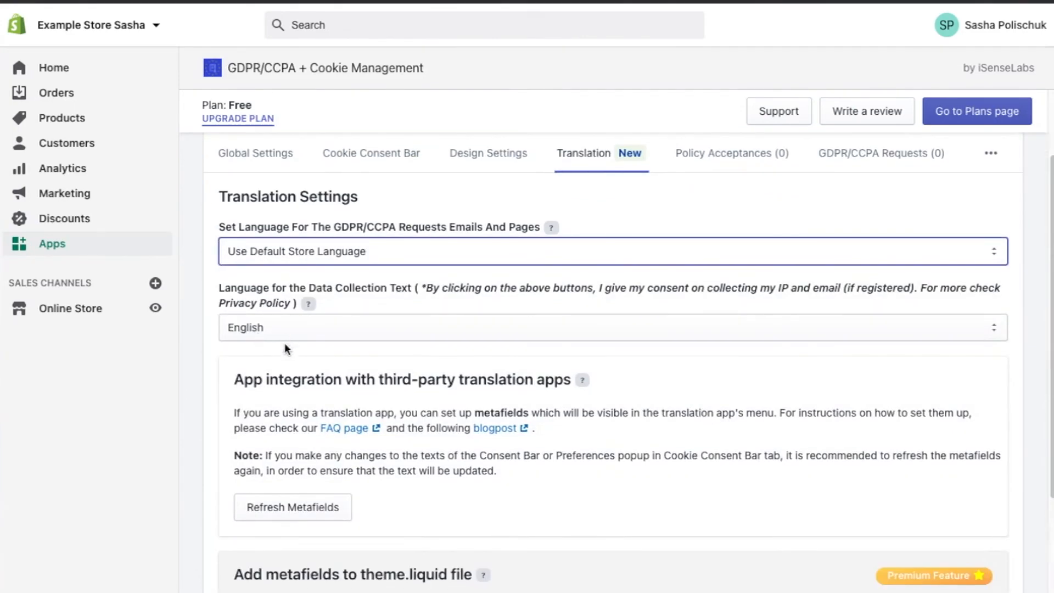
# Check the Policy Acceptances, GDPR/CCPA Requests and Deletion Requests pages.
pyautogui.scroll(3, 456, 291)
pyautogui.click(746, 261)
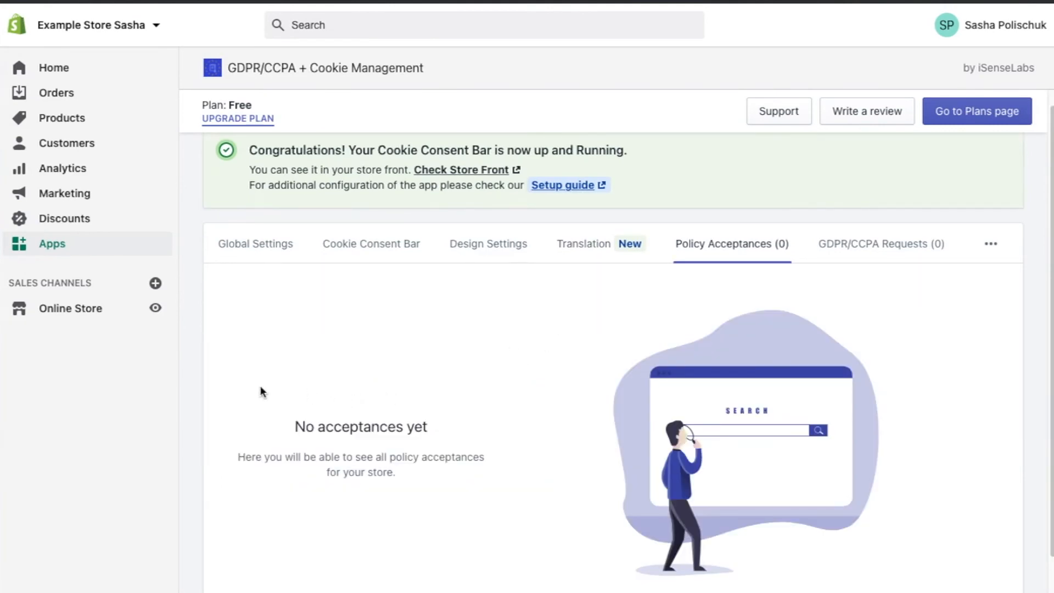
pyautogui.click(856, 246)
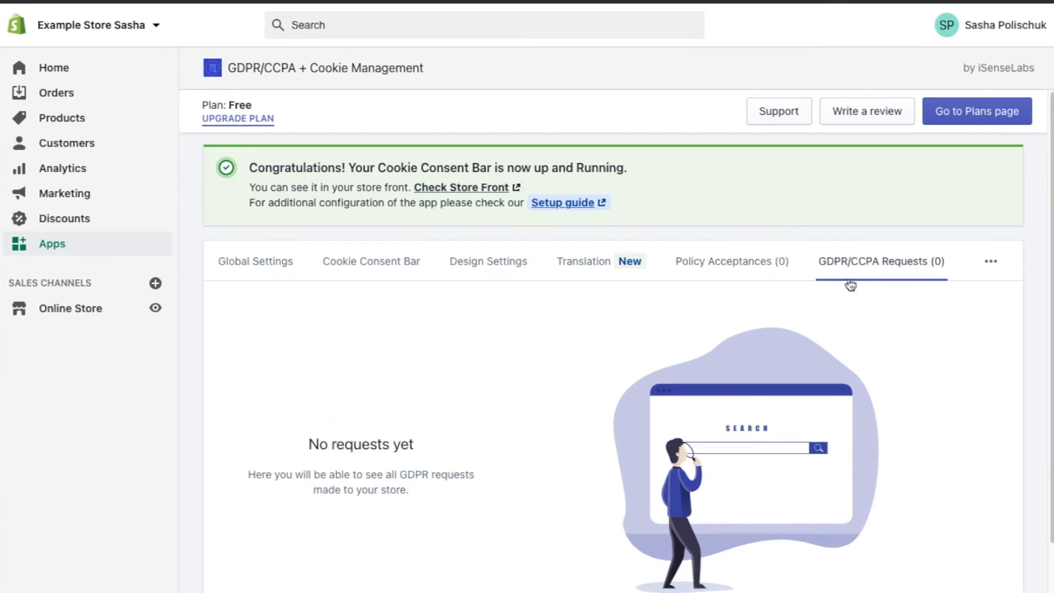
pyautogui.click(993, 272)
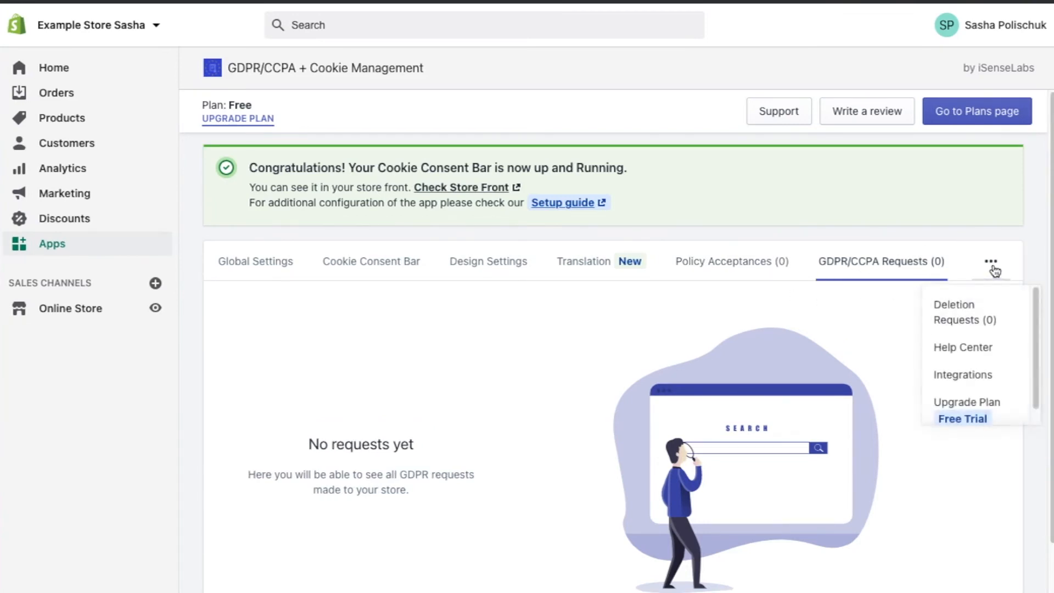
pyautogui.click(971, 321)
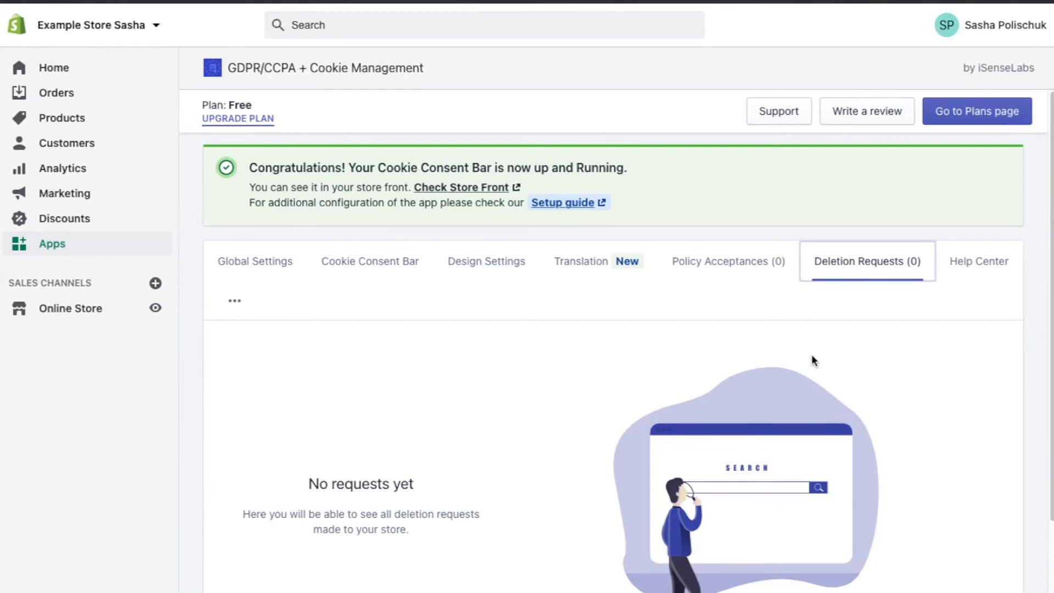
# Open the Help Center and view its support and FAQ options.
pyautogui.click(982, 265)
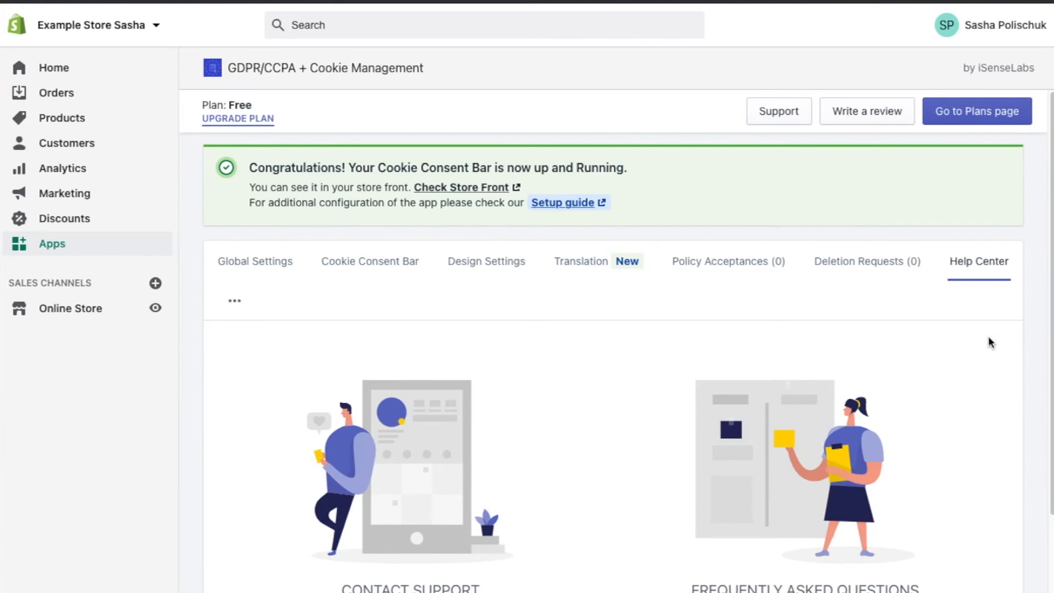
pyautogui.scroll(-2, 633, 490)
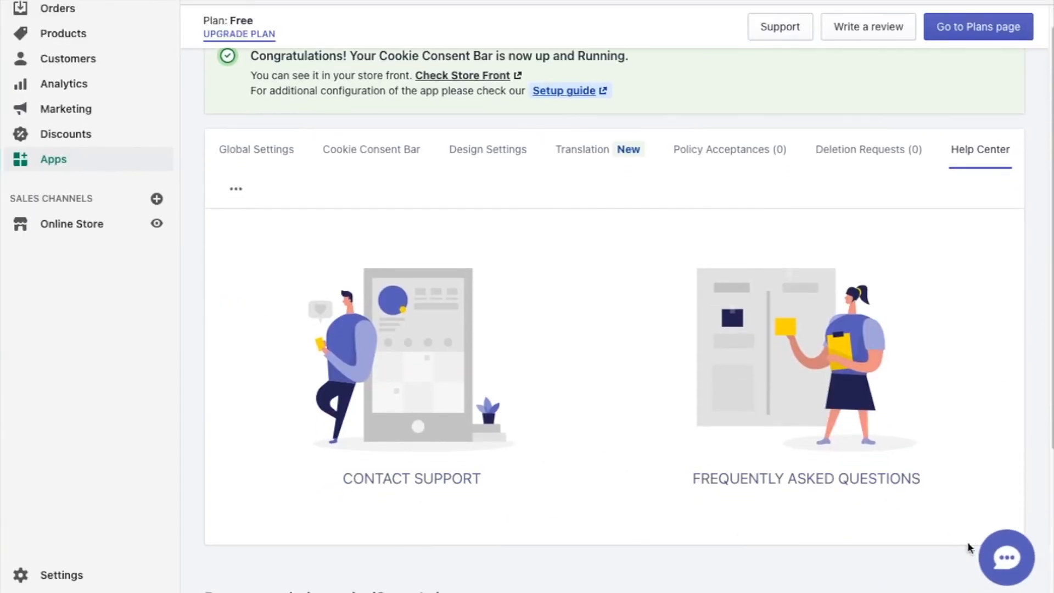
pyautogui.scroll(2, 818, 309)
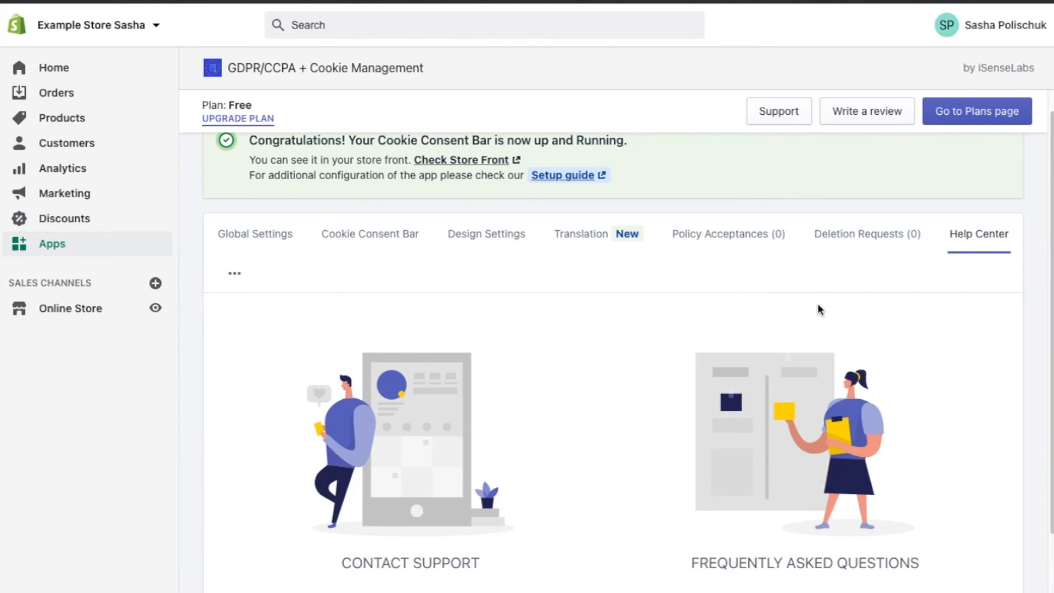
# Return to the Global Settings and set Show Cookie Consent Bar to Admin Mode.
pyautogui.scroll(1, 736, 297)
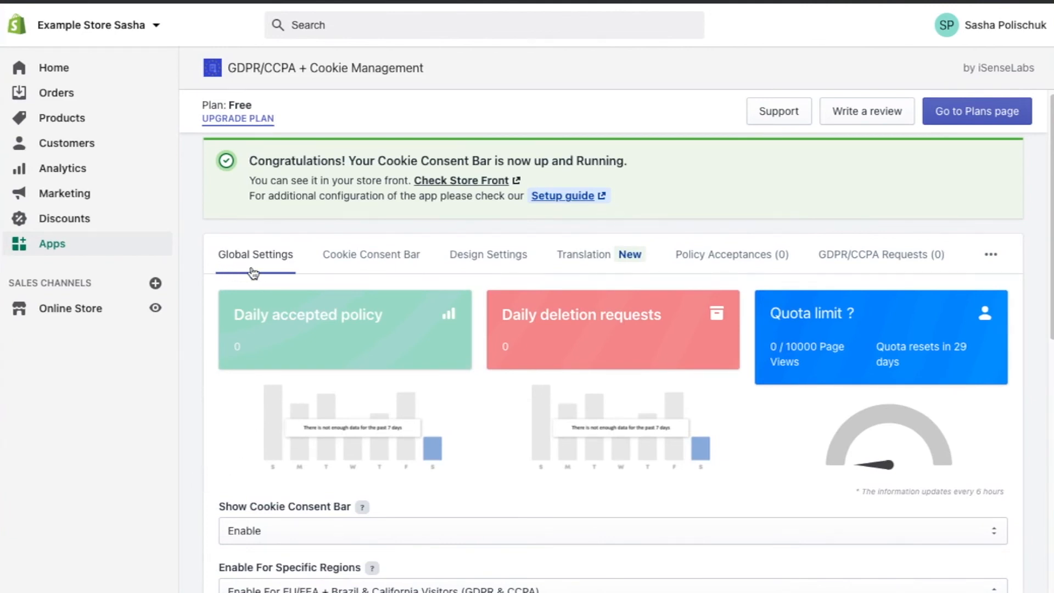
pyautogui.scroll(-1, 314, 477)
pyautogui.scroll(-3, 315, 478)
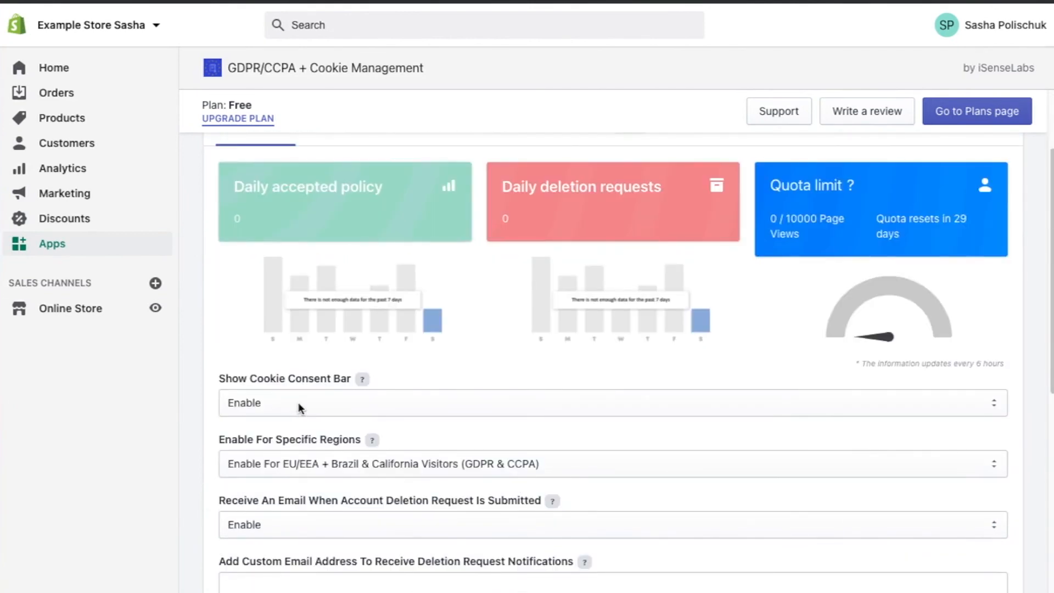
pyautogui.click(298, 402)
pyautogui.click(246, 437)
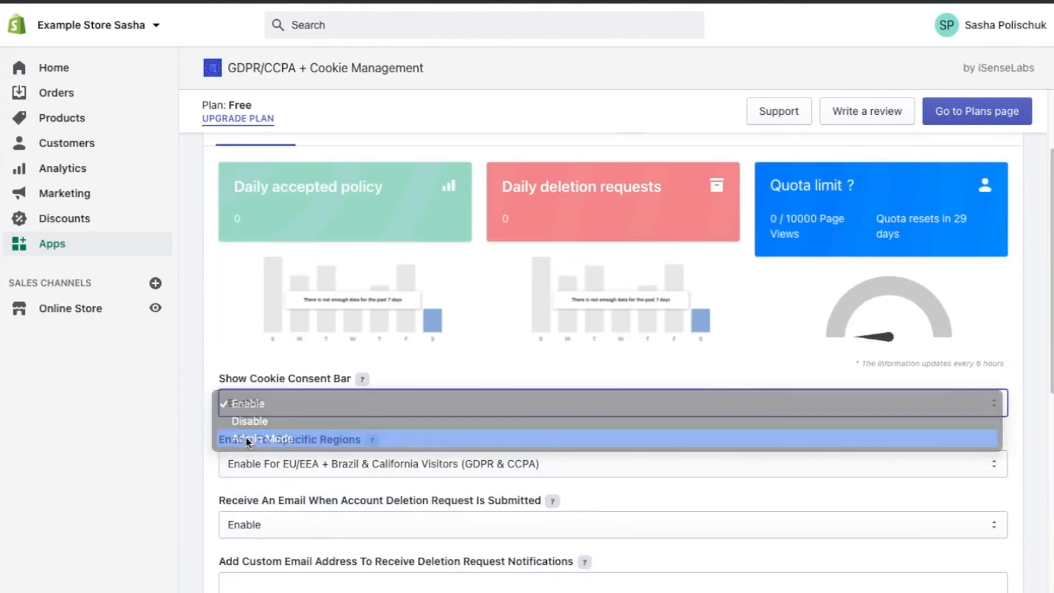
# View the online store, open the cookie bar's preferences and accept all cookies.
pyautogui.click(155, 307)
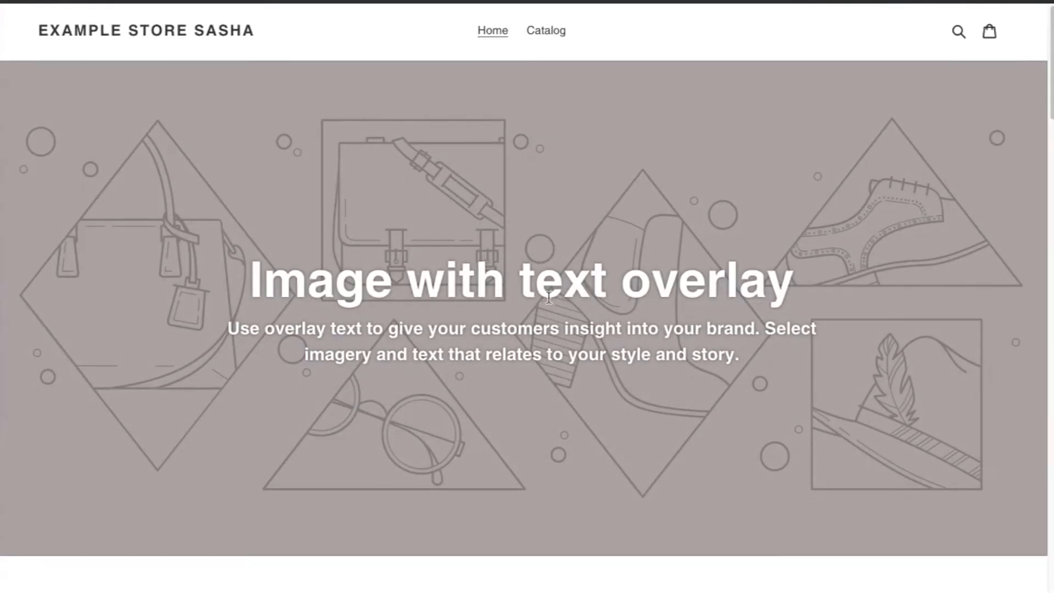
pyautogui.scroll(-7, 632, 393)
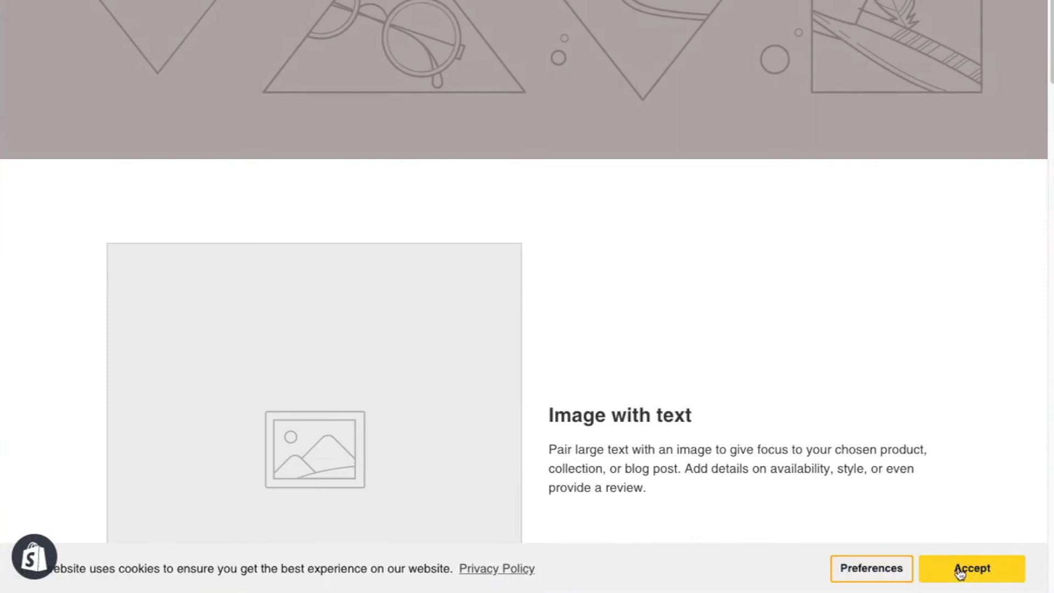
pyautogui.click(847, 572)
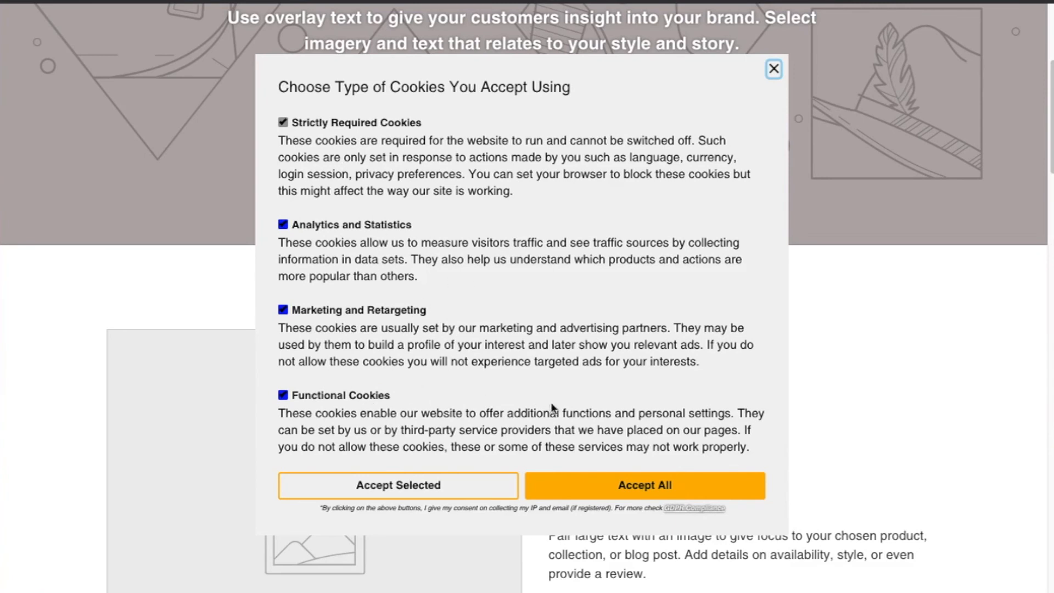
pyautogui.click(614, 490)
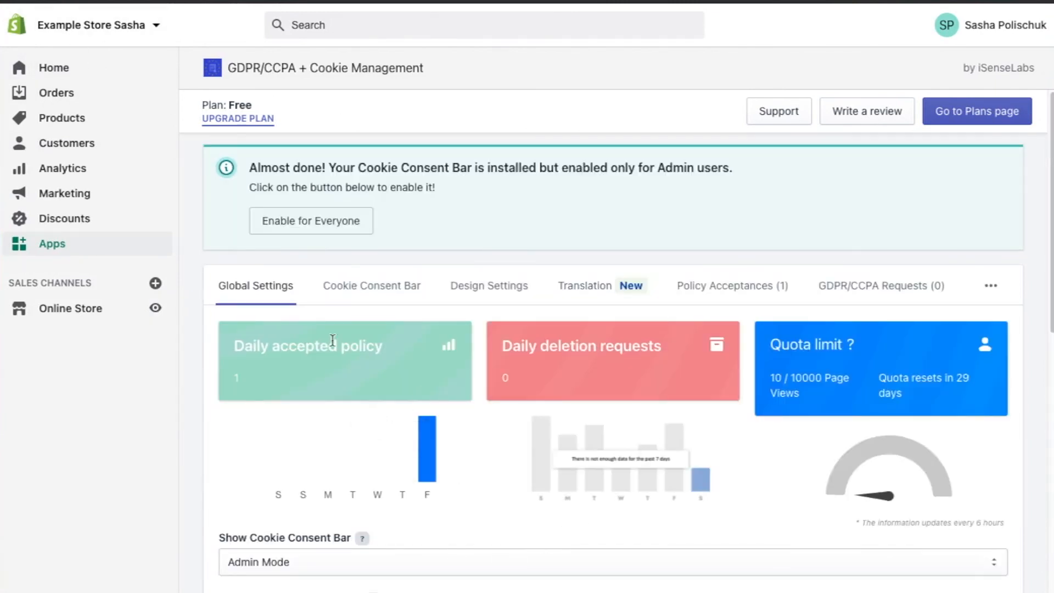
# Inspect the daily accepted policy chart in the app's Global Settings and open the Policy Acceptances list.
pyautogui.moveTo(424, 443)
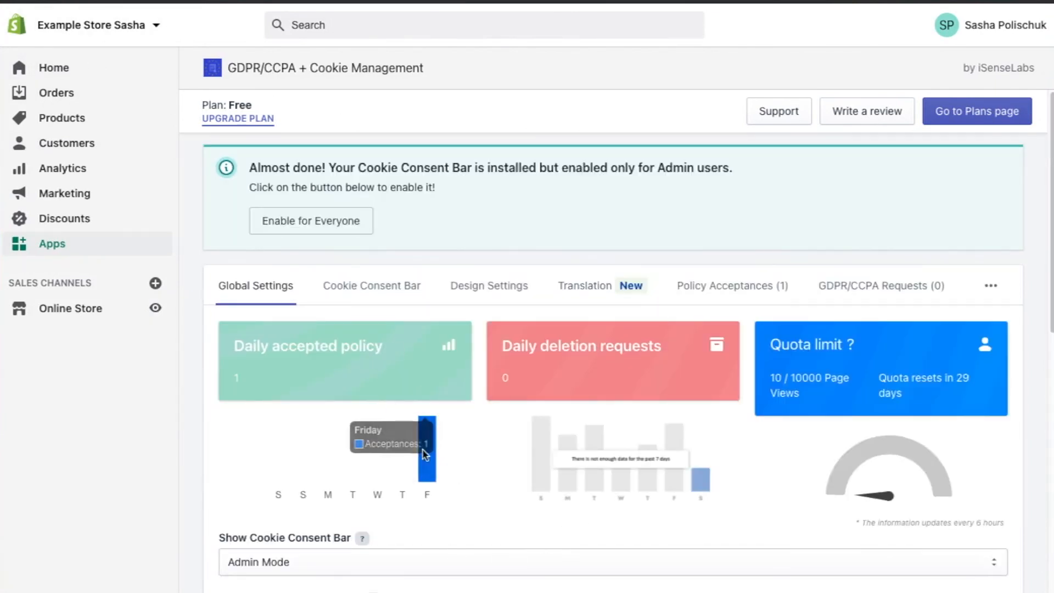
pyautogui.click(730, 286)
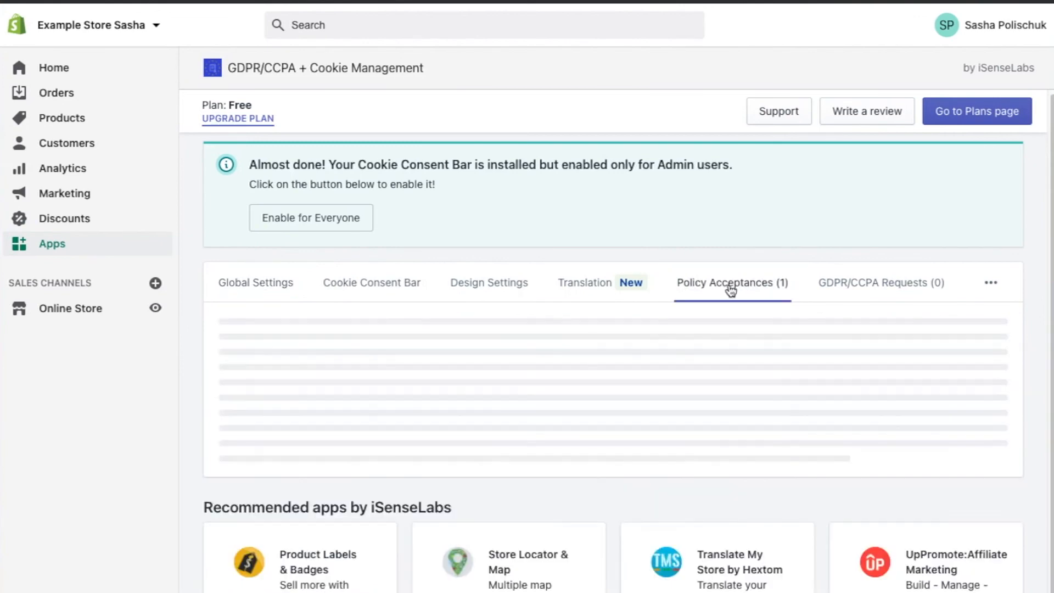